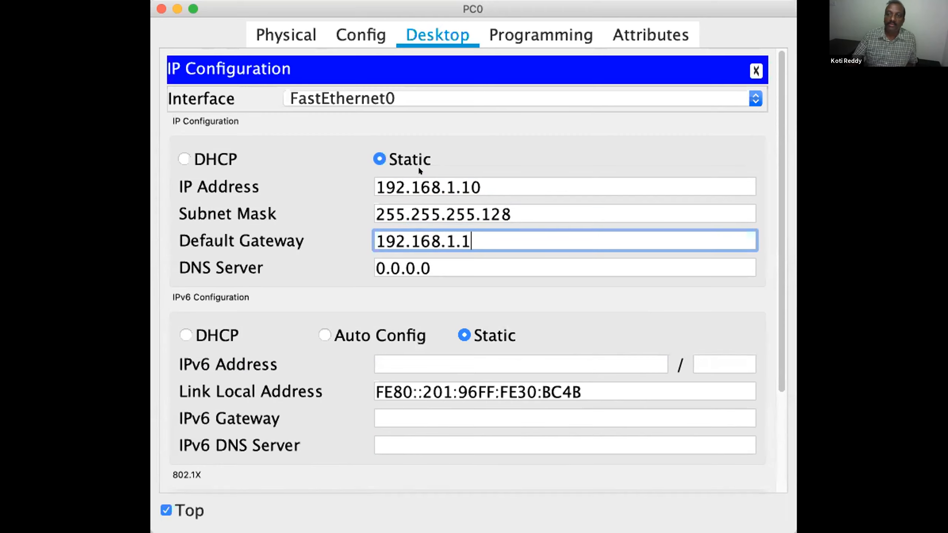
Display PC0's IP settings with ipconfig at its command prompt, highlight the FastEthernet0 subnet mask, and stop keeping the window on top.
{"action": "left_click", "coordinate": [756, 71]}
{"action": "left_click", "coordinate": [588, 129]}
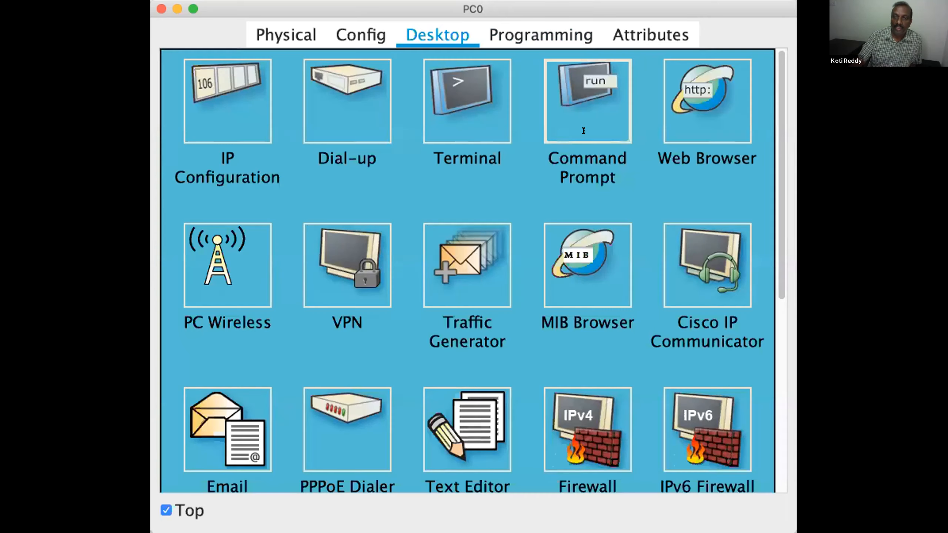
{"action": "type", "text": "ipc"}
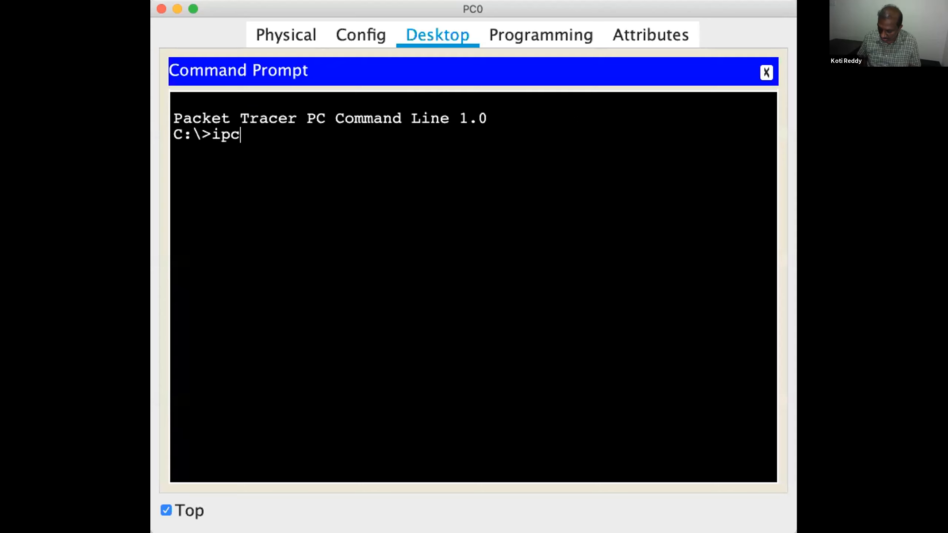
{"action": "type", "text": "onfig"}
{"action": "key", "text": "Return"}
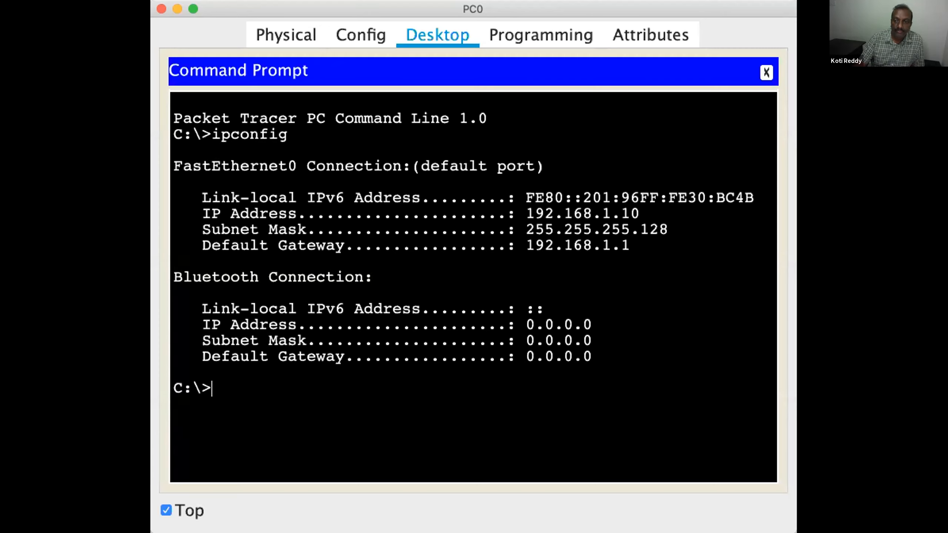
{"action": "left_click_drag", "start_coordinate": [668, 229], "coordinate": [525, 229]}
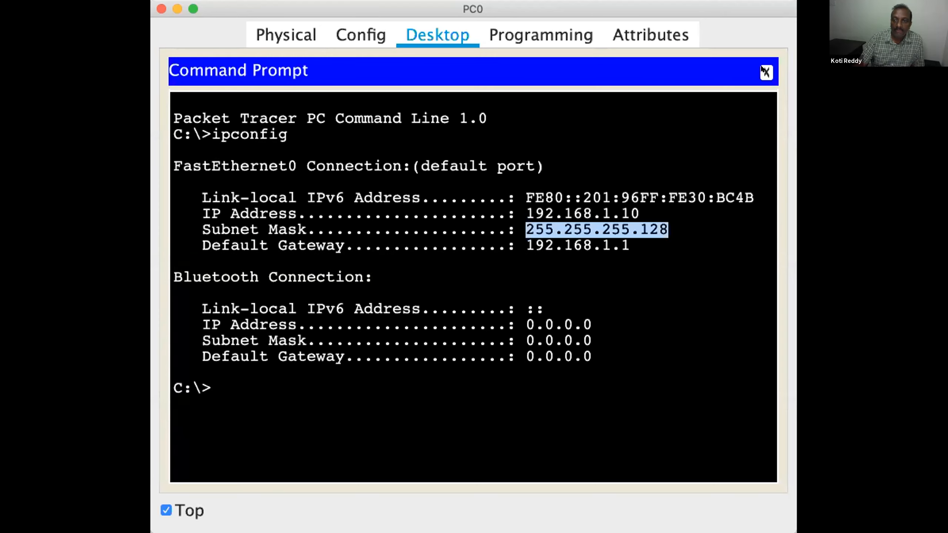
{"action": "left_click", "coordinate": [765, 72]}
{"action": "left_click", "coordinate": [175, 509]}
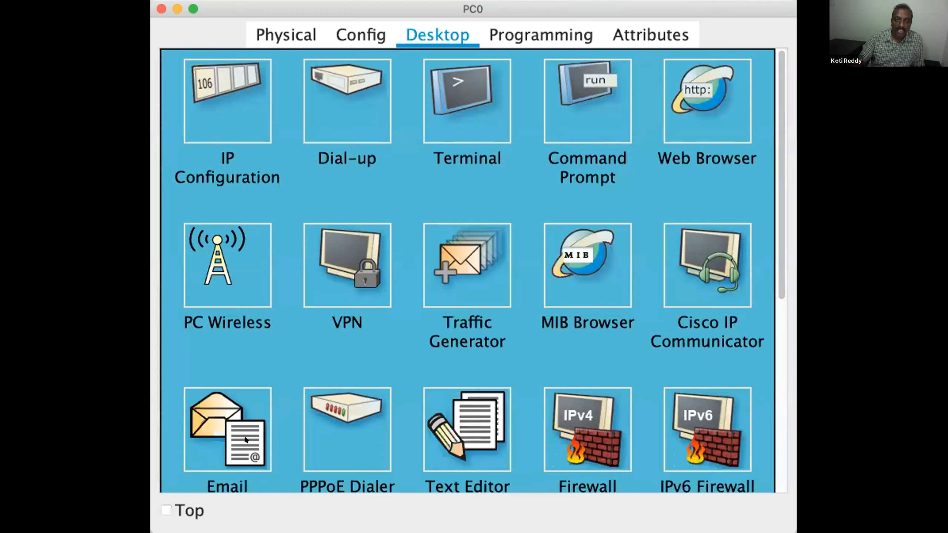
Keep Server0's window on top and assign the server the static IP address 192.168.1.20.
{"action": "left_click", "coordinate": [495, 29]}
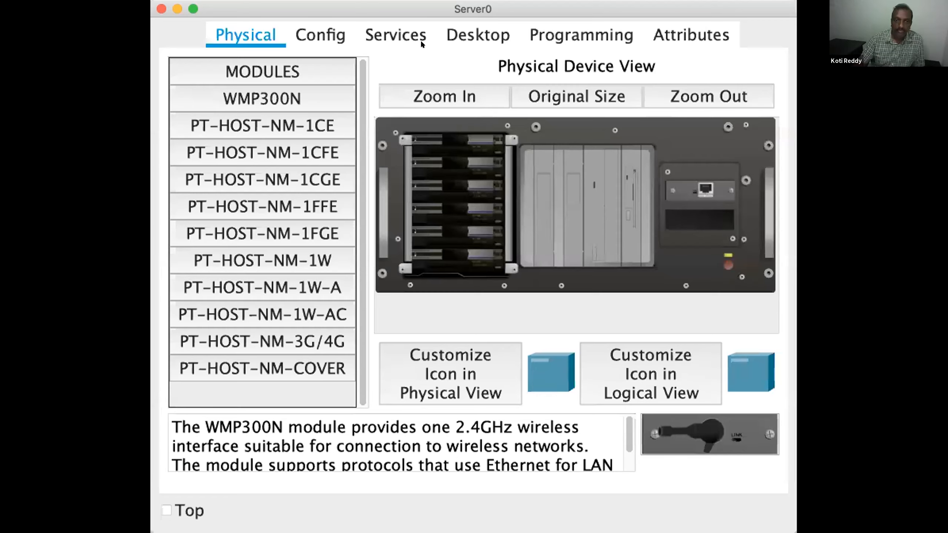
{"action": "left_click", "coordinate": [478, 34]}
{"action": "left_click", "coordinate": [233, 135]}
{"action": "left_click", "coordinate": [407, 155]}
{"action": "left_click", "coordinate": [166, 510]}
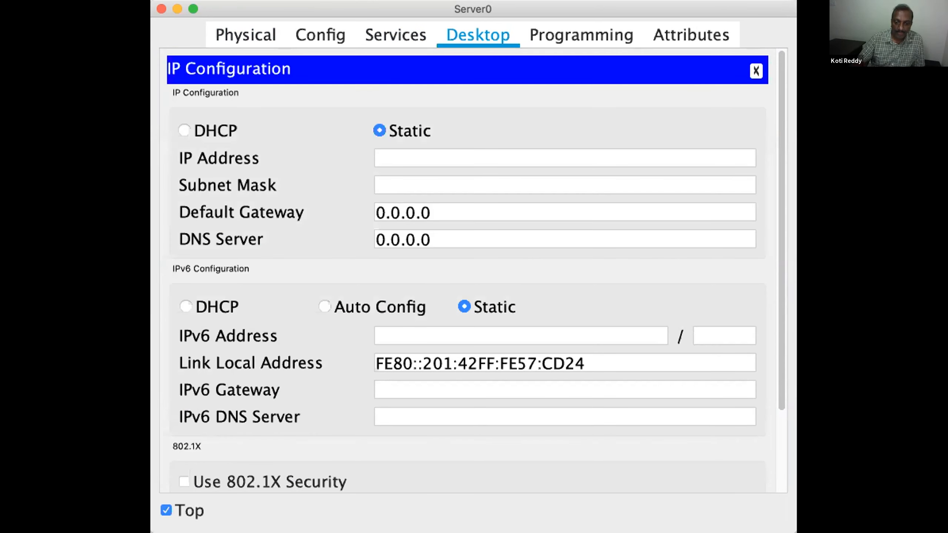
{"action": "left_click", "coordinate": [698, 5]}
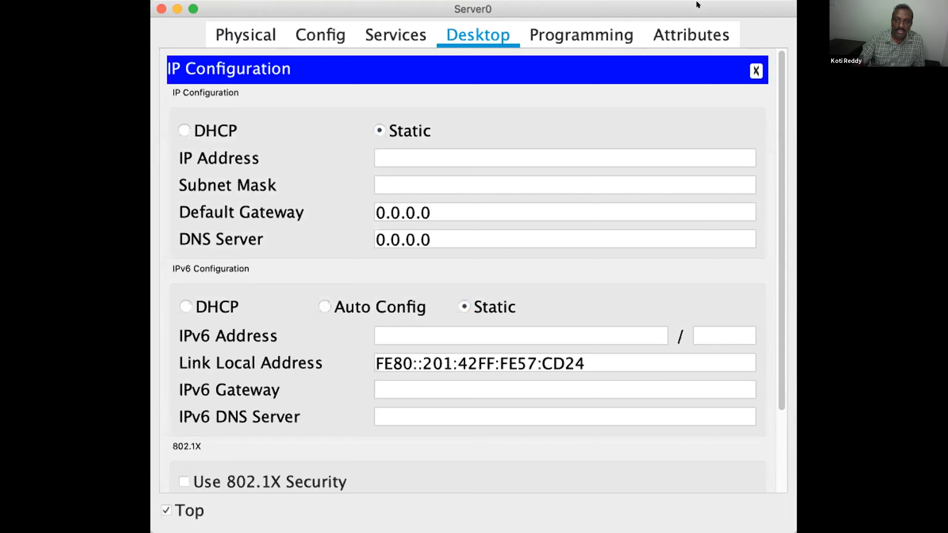
{"action": "left_click", "coordinate": [485, 154]}
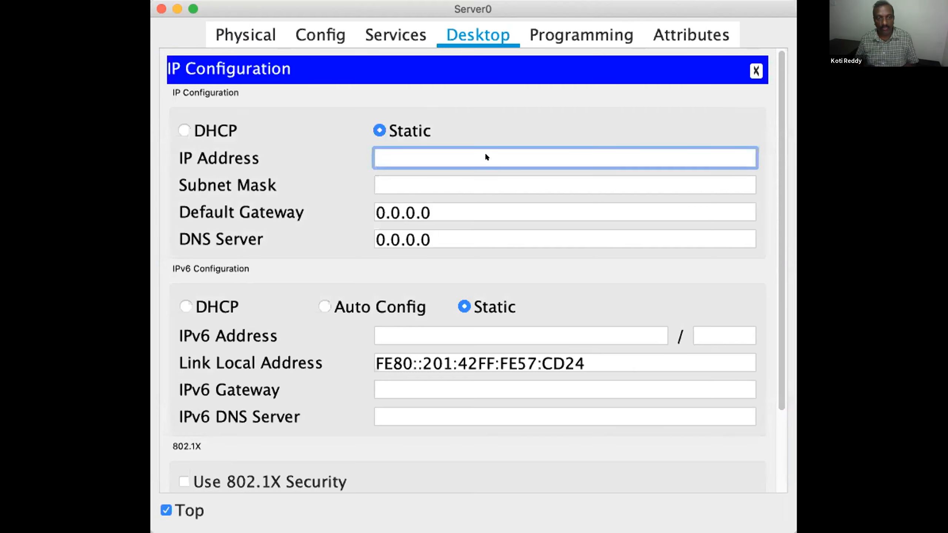
{"action": "type", "text": "192"}
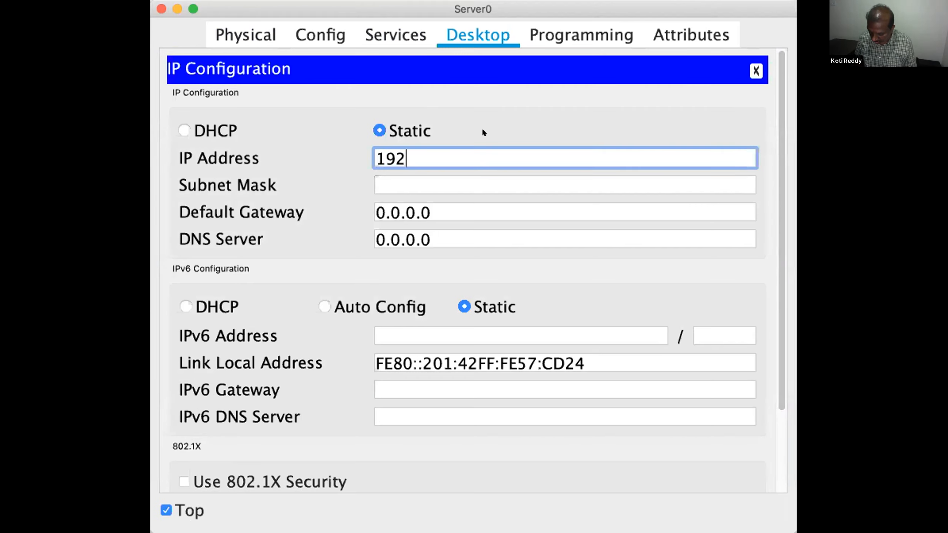
{"action": "type", "text": ".168.1.20"}
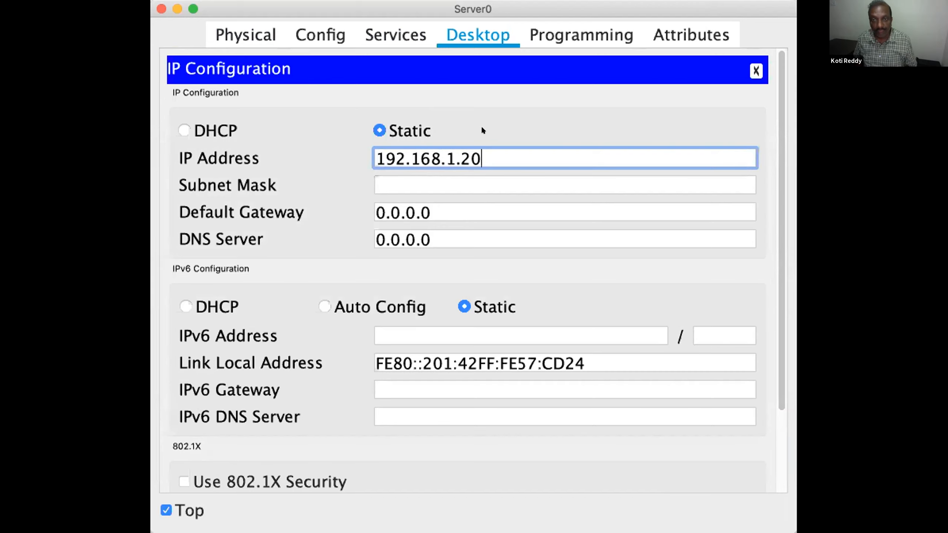
Set Server0's subnet mask to 255.255.255.128 and its default gateway to 192.168.1.1.
{"action": "key", "text": "Tab"}
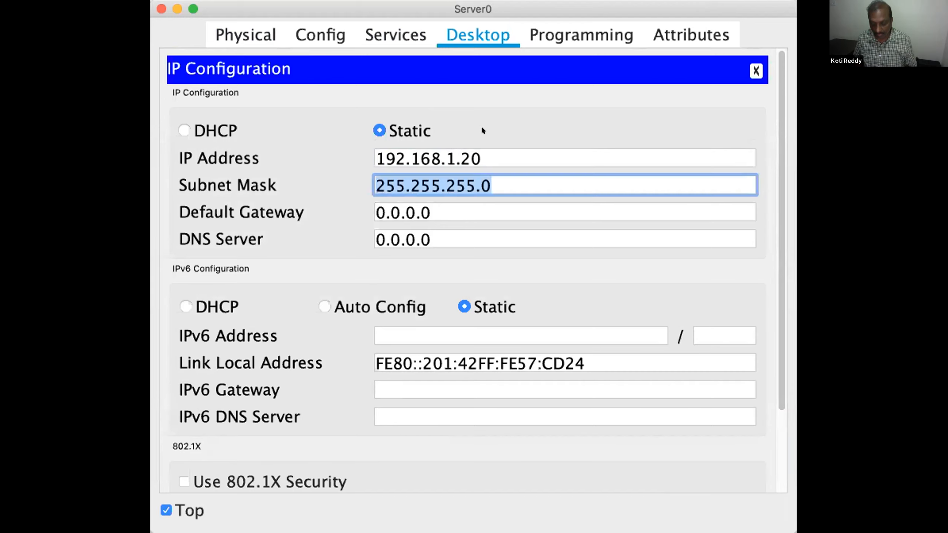
{"action": "key", "text": "Right"}
{"action": "key", "text": "BackSpace"}
{"action": "type", "text": "128"}
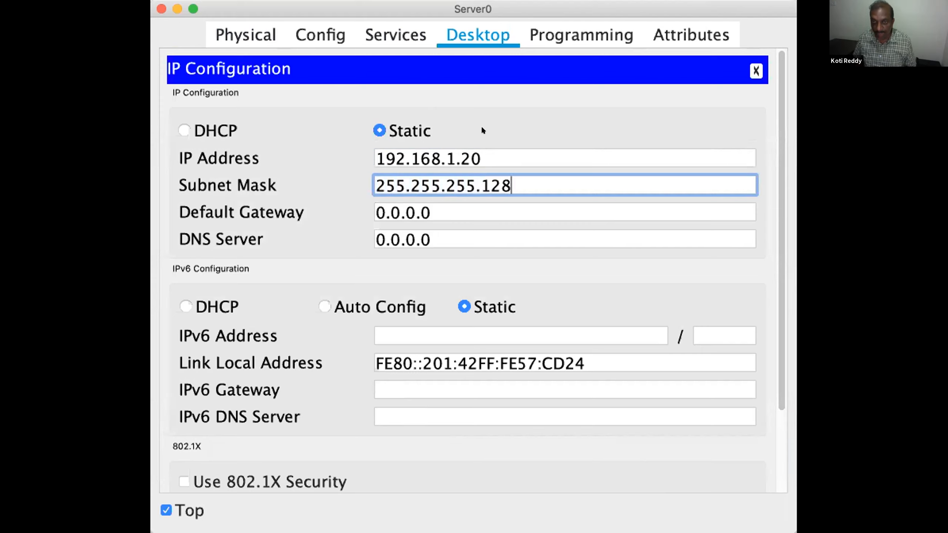
{"action": "key", "text": "Tab"}
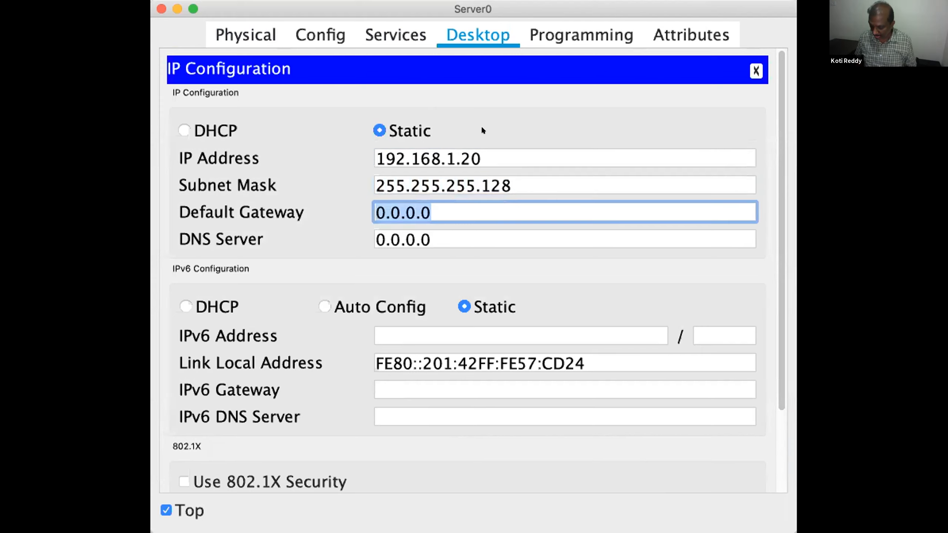
{"action": "type", "text": "192.1"}
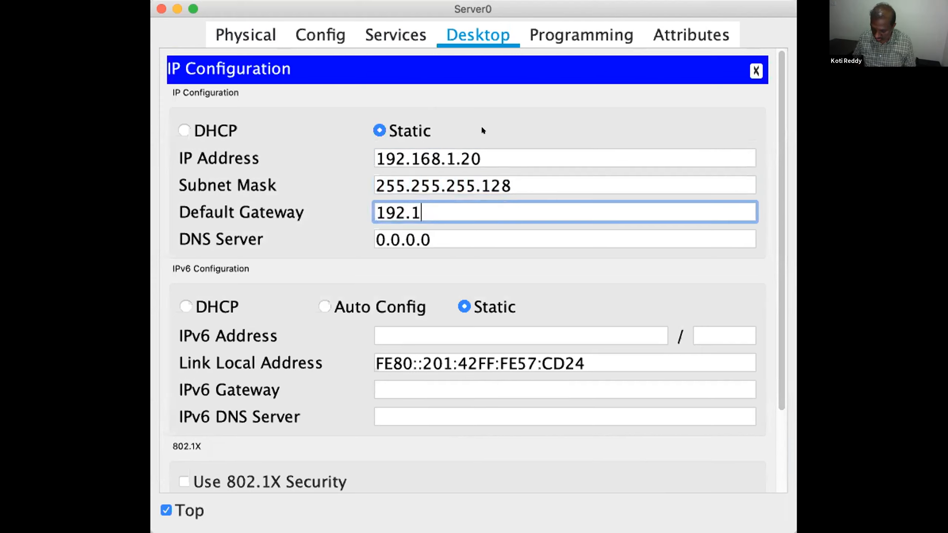
{"action": "type", "text": "68.1."}
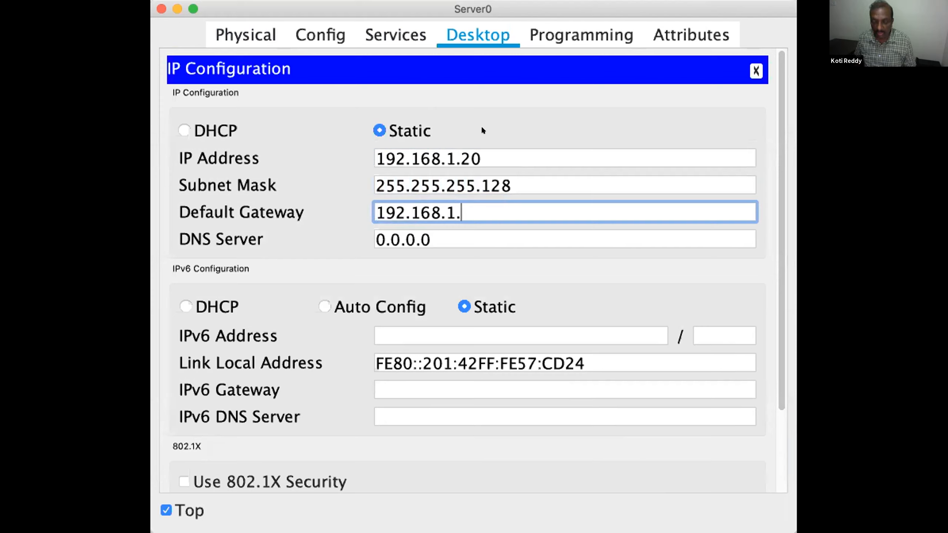
{"action": "type", "text": "1"}
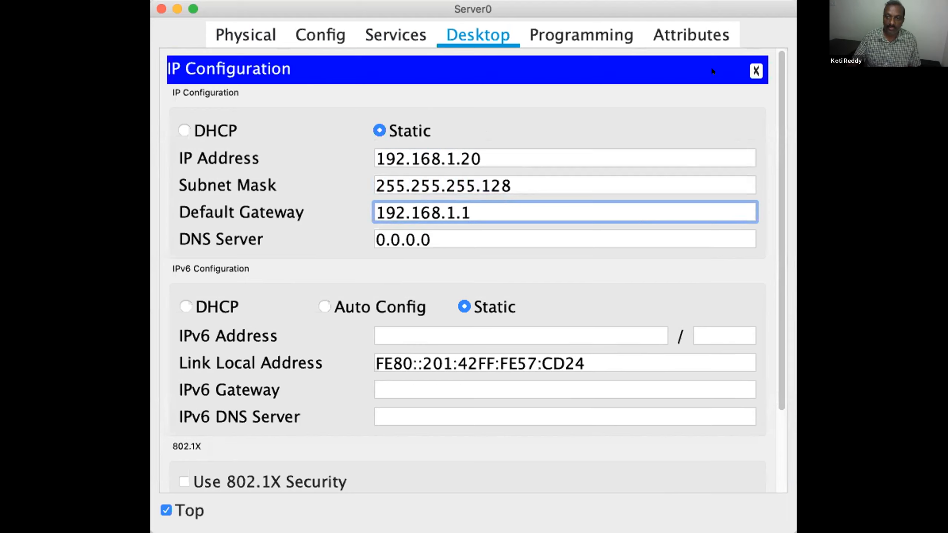
Run ipconfig at Server0's command prompt to check its address, subnet mask and gateway.
{"action": "left_click", "coordinate": [756, 70]}
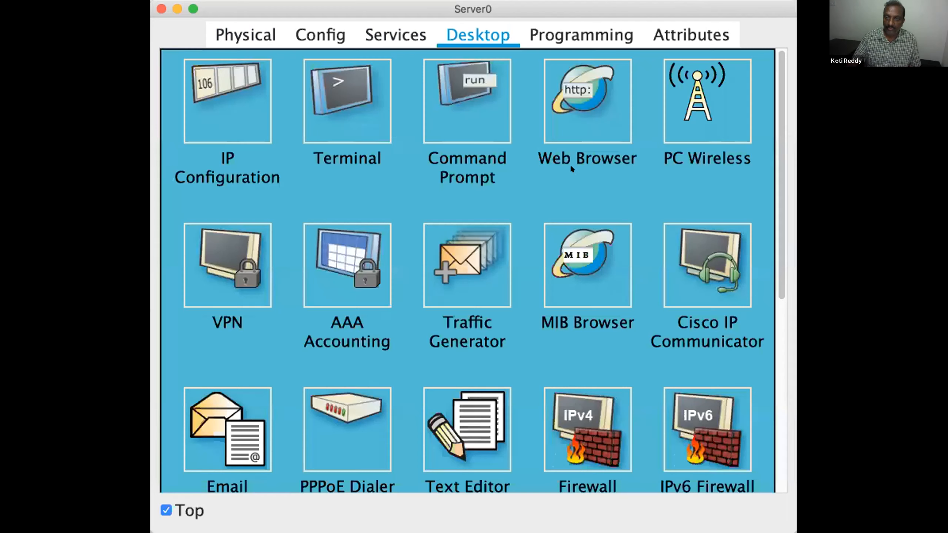
{"action": "left_click", "coordinate": [460, 181]}
{"action": "type", "text": "ipco"}
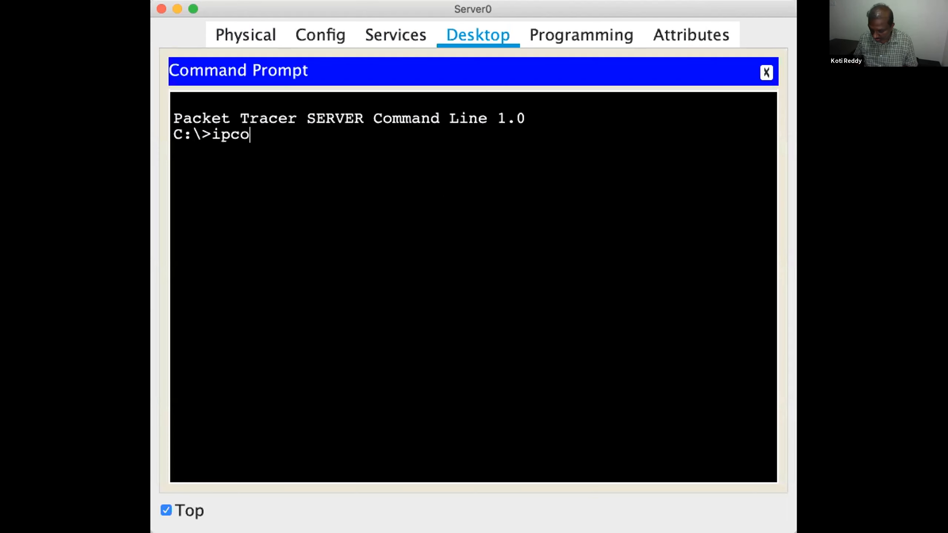
{"action": "type", "text": "nfig"}
{"action": "key", "text": "Return"}
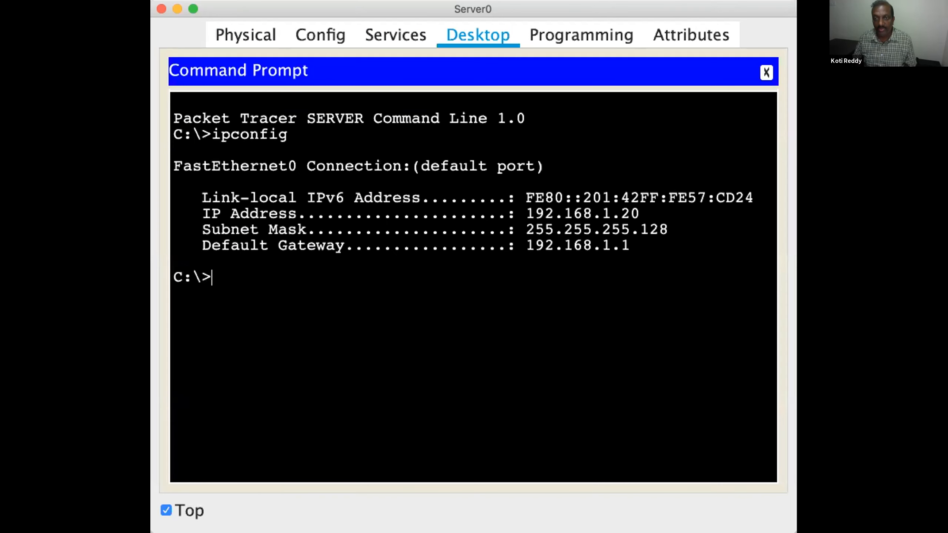
{"action": "left_click", "coordinate": [767, 72]}
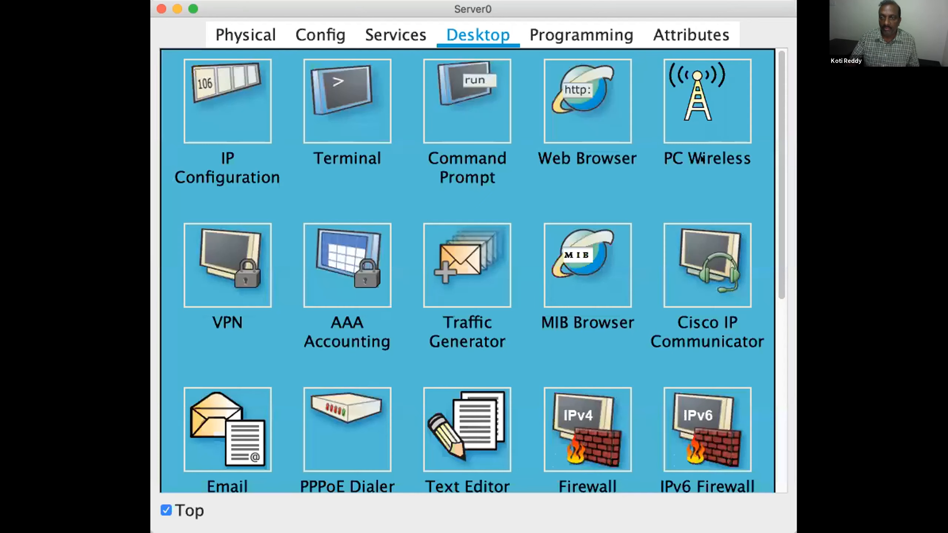
Load the page at 127.0.0.1 in Server0's web browser to check its web service, and stop keeping the window on top.
{"action": "left_click", "coordinate": [552, 124]}
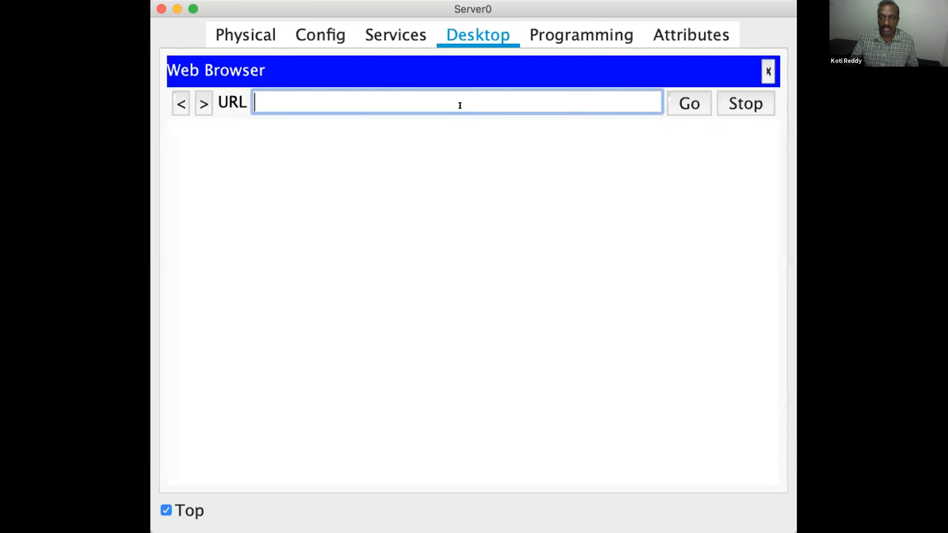
{"action": "type", "text": "1"}
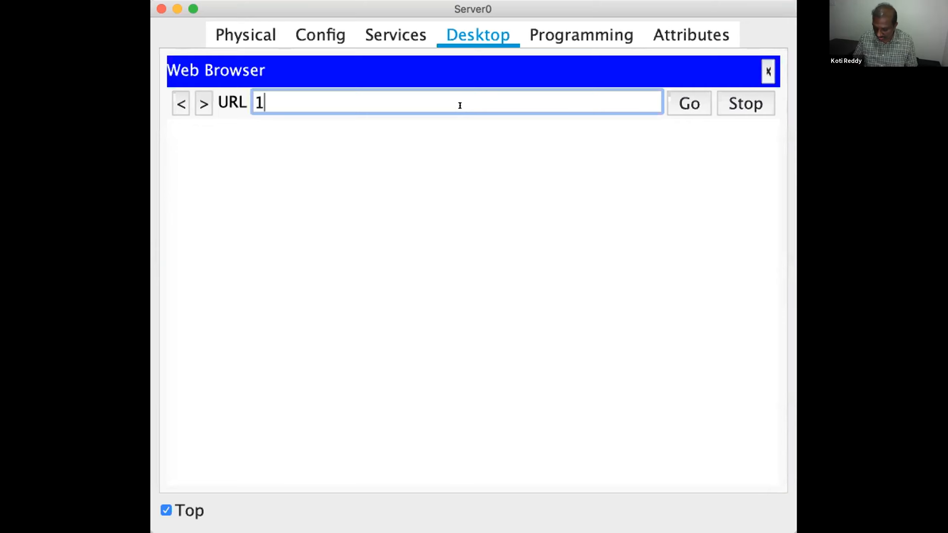
{"action": "type", "text": "27.0.0.1"}
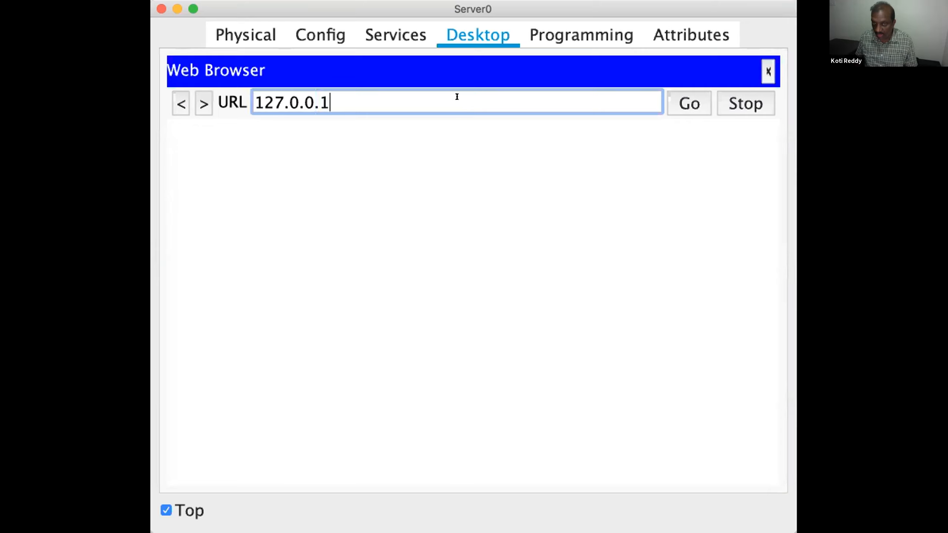
{"action": "key", "text": "Return"}
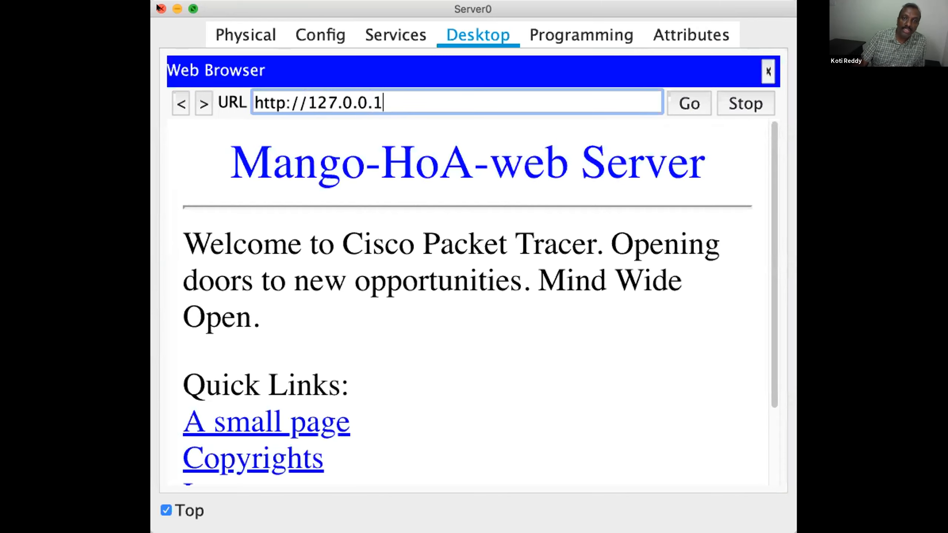
{"action": "left_click", "coordinate": [190, 503]}
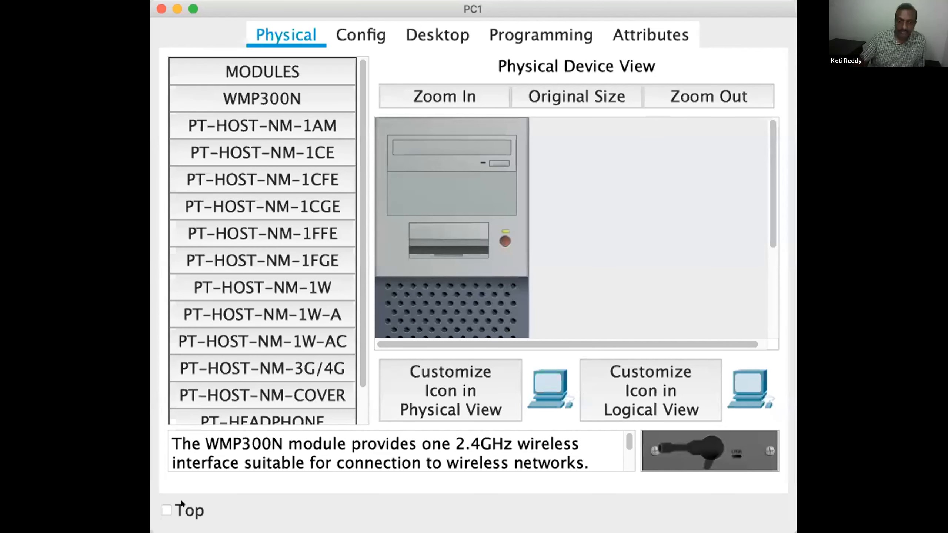
Keep PC1's window on top and assign PC1 the static IP address 192.168.1.130 with subnet mask 255.255.255.192.
{"action": "left_click", "coordinate": [167, 510]}
{"action": "left_click", "coordinate": [418, 31]}
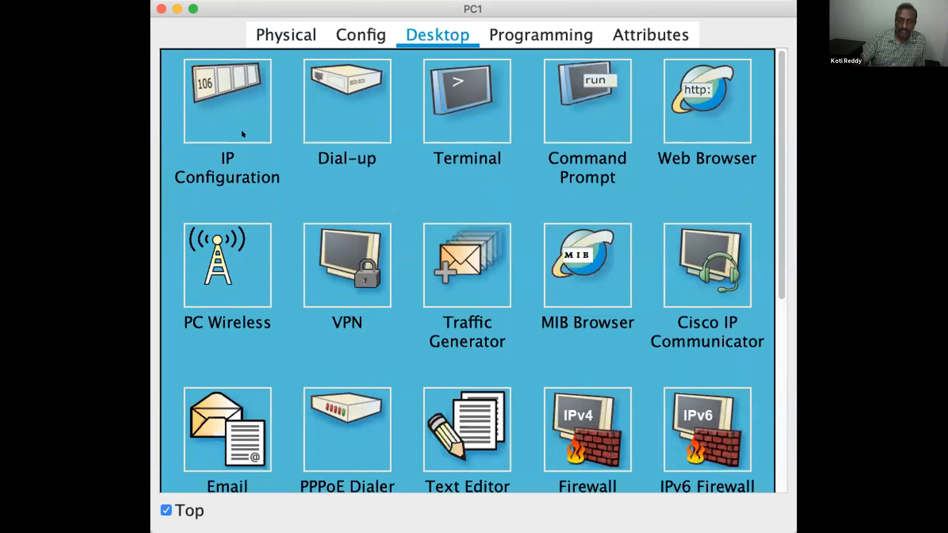
{"action": "left_click", "coordinate": [241, 131]}
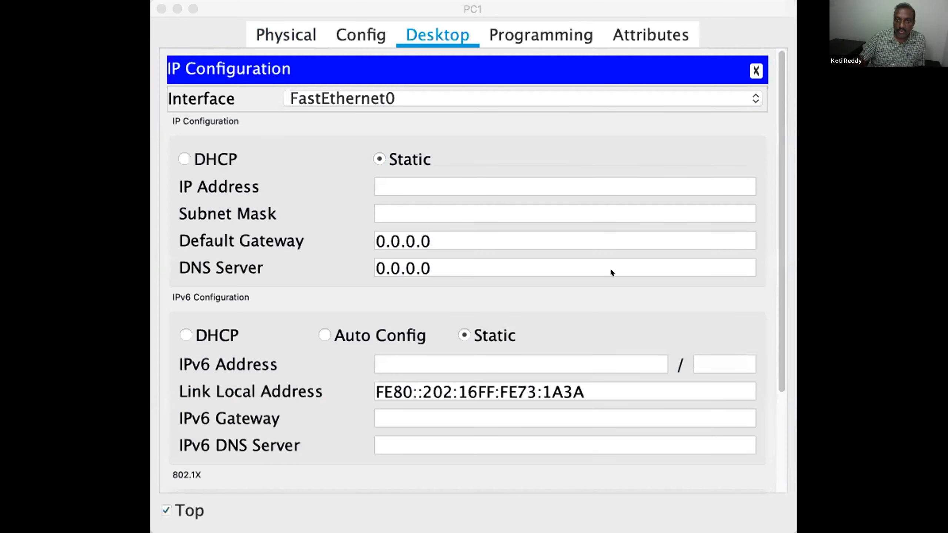
{"action": "left_click", "coordinate": [444, 182]}
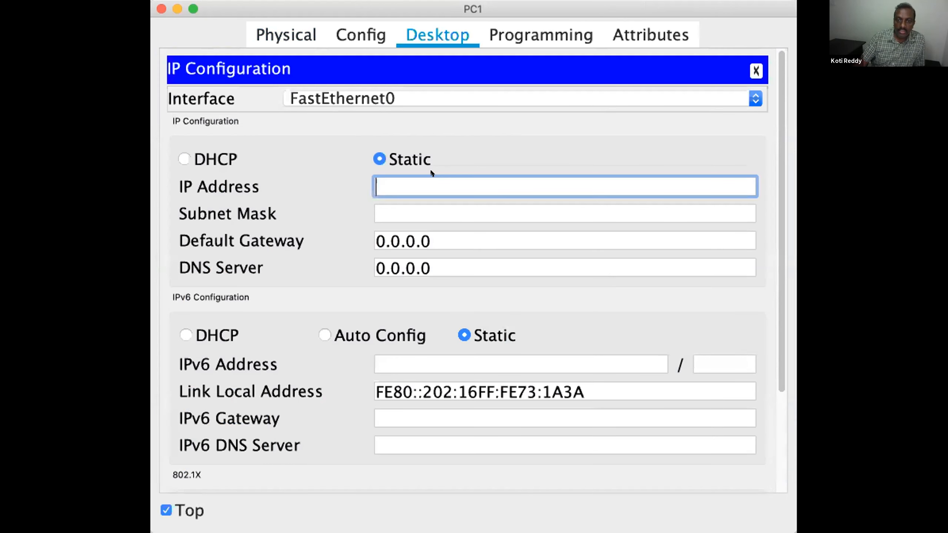
{"action": "type", "text": "192.16"}
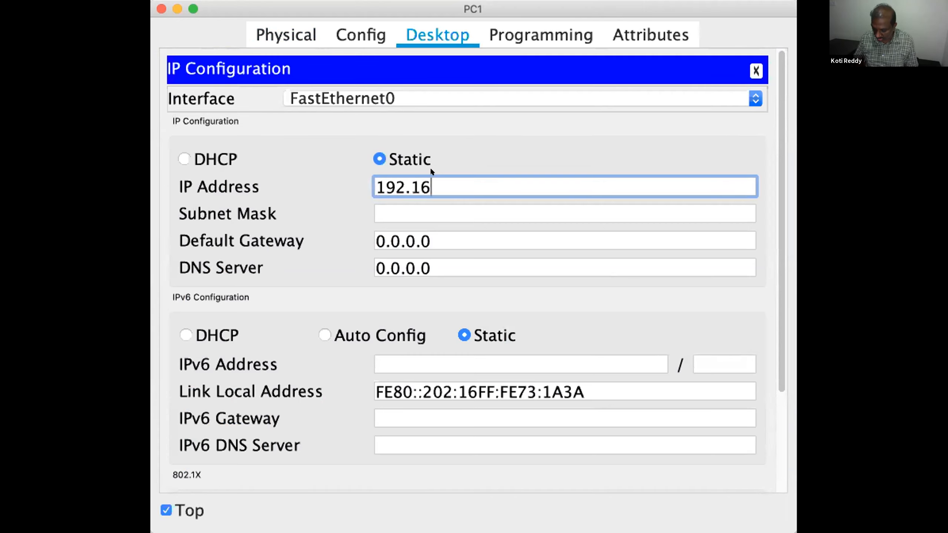
{"action": "type", "text": "8.1.130"}
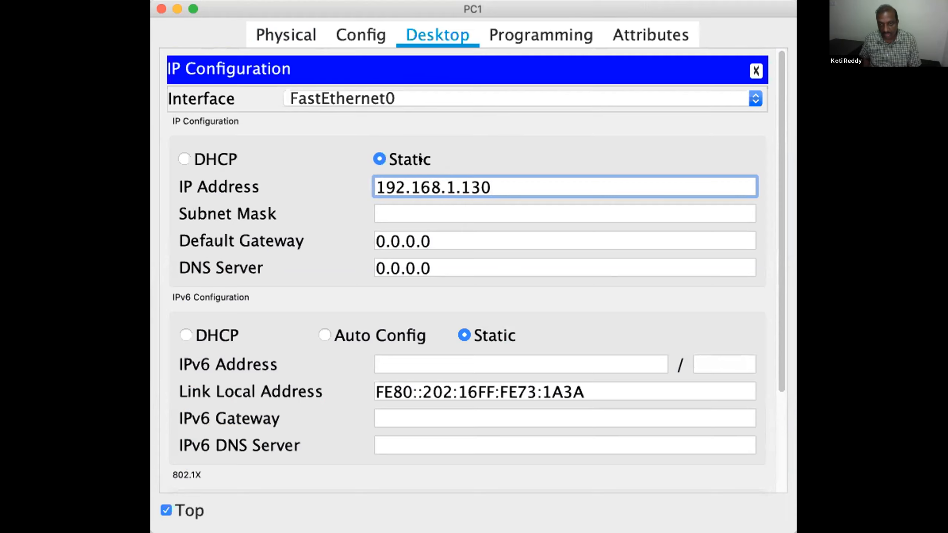
{"action": "key", "text": "Tab"}
{"action": "key", "text": "Right"}
{"action": "key", "text": "BackSpace"}
{"action": "type", "text": "192"}
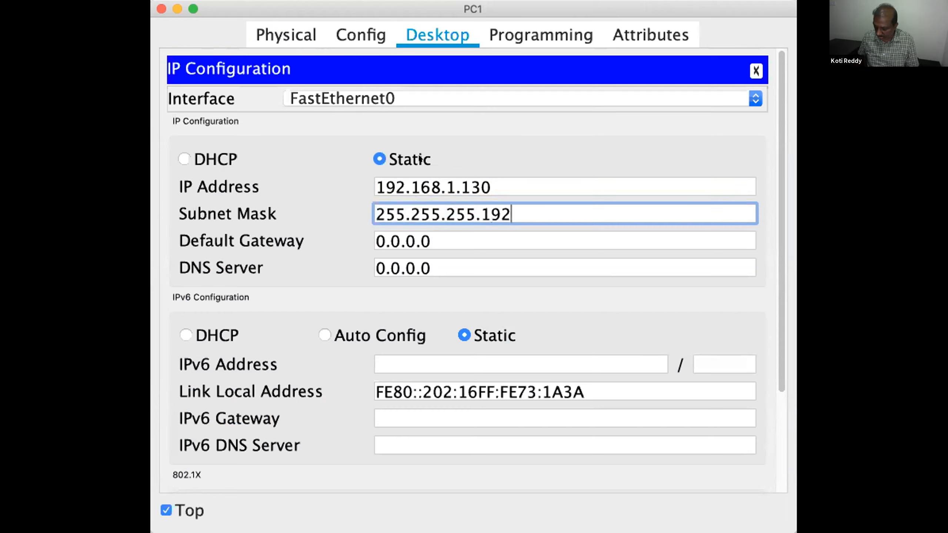
Set PC1's default gateway to 192.168.1.129 and close its IP configuration.
{"action": "key", "text": "Tab"}
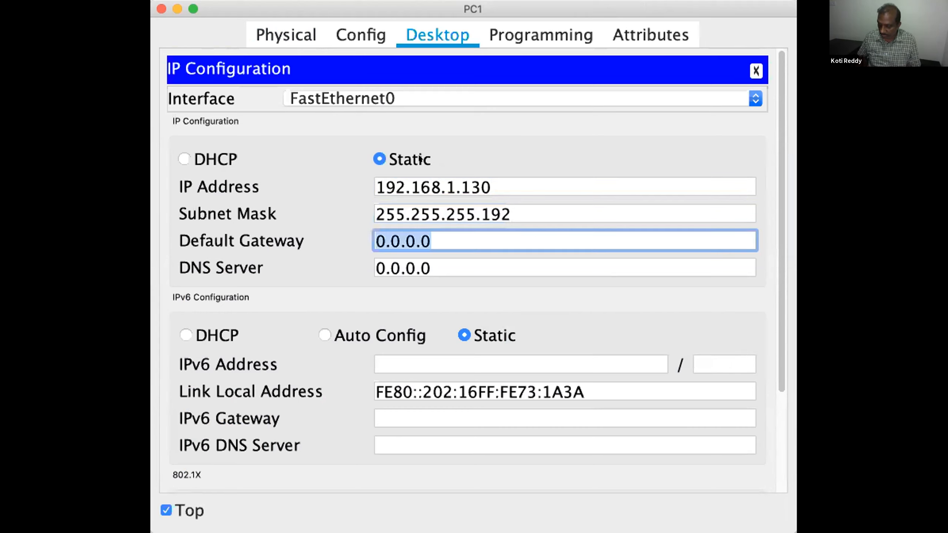
{"action": "key", "text": "BackSpace"}
{"action": "type", "text": "192"}
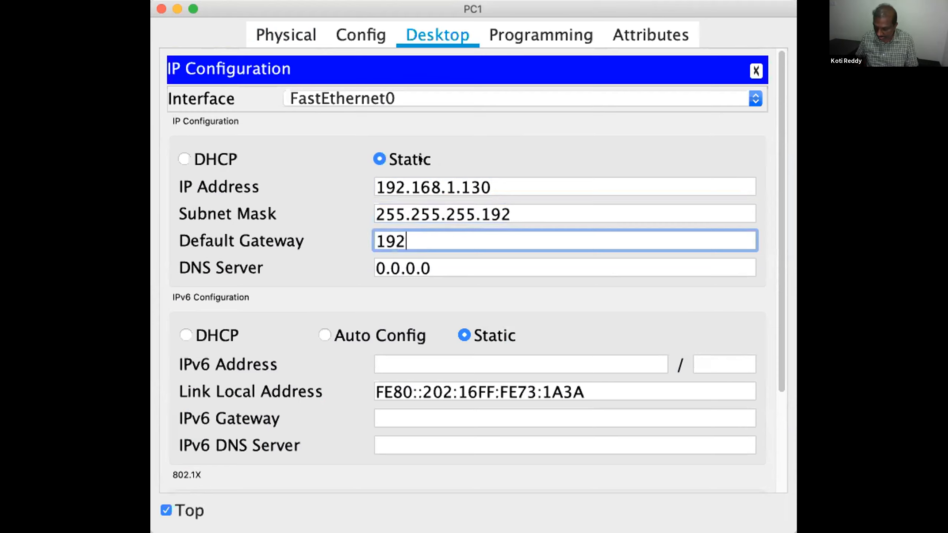
{"action": "type", "text": ".168."}
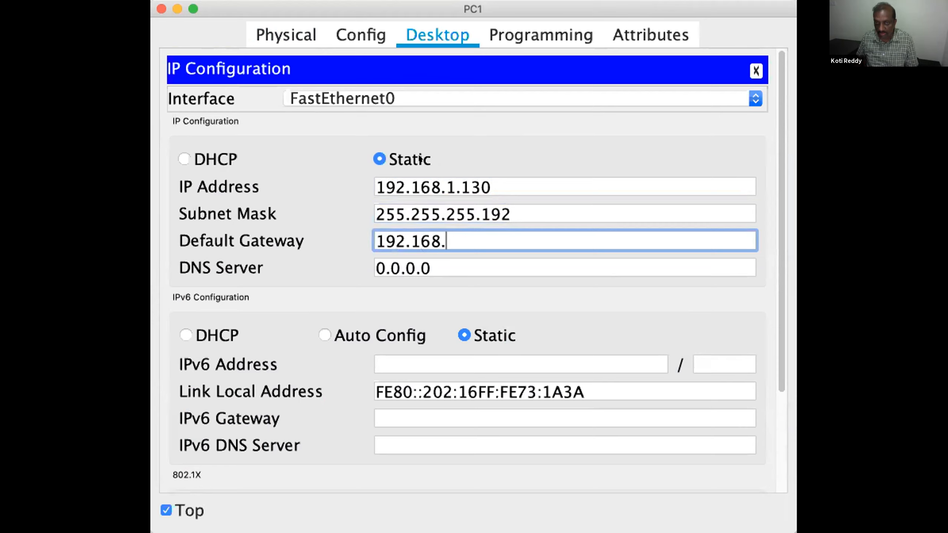
{"action": "type", "text": "1.129"}
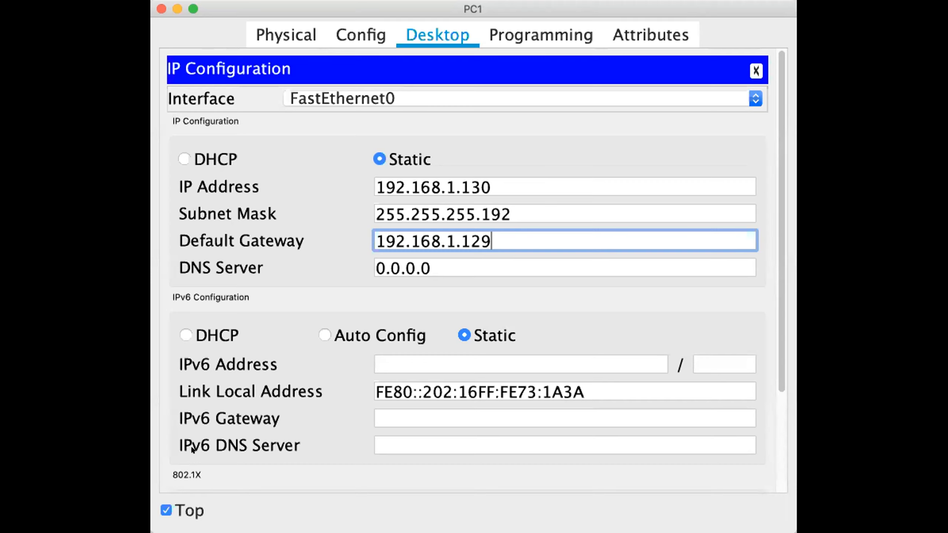
{"action": "left_click", "coordinate": [755, 71]}
Run ipconfig at PC1's command prompt to check its addressing, and stop keeping the window on top.
{"action": "left_click", "coordinate": [571, 117]}
{"action": "type", "text": "ipconfig"}
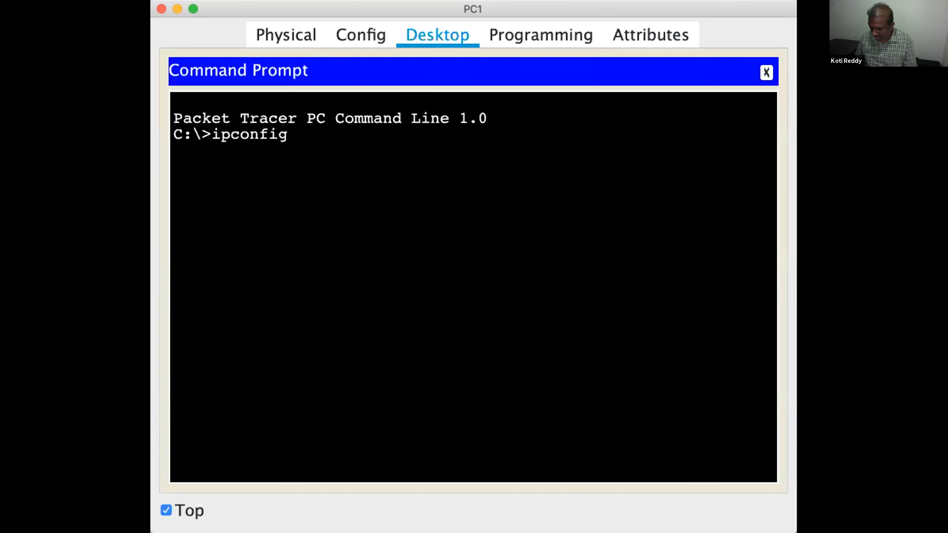
{"action": "key", "text": "Return"}
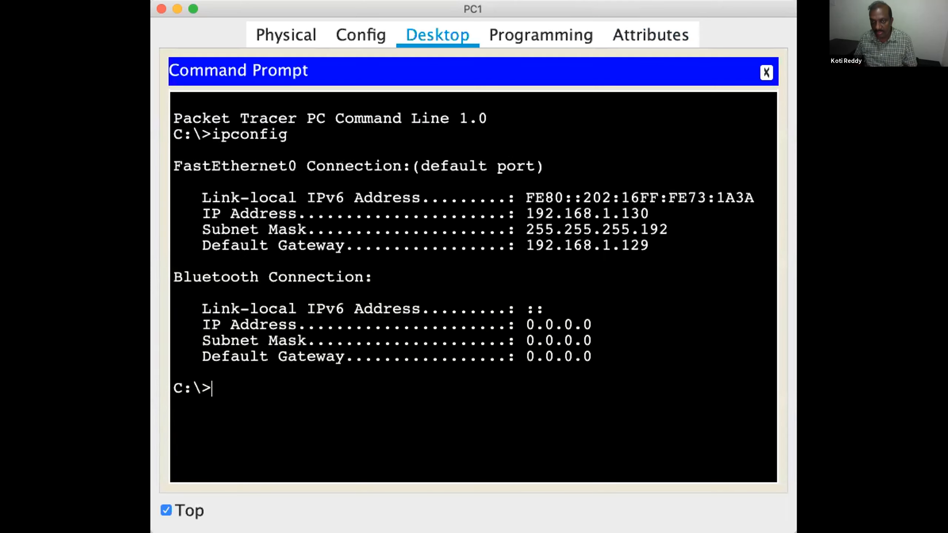
{"action": "left_click", "coordinate": [766, 72]}
{"action": "left_click", "coordinate": [190, 512]}
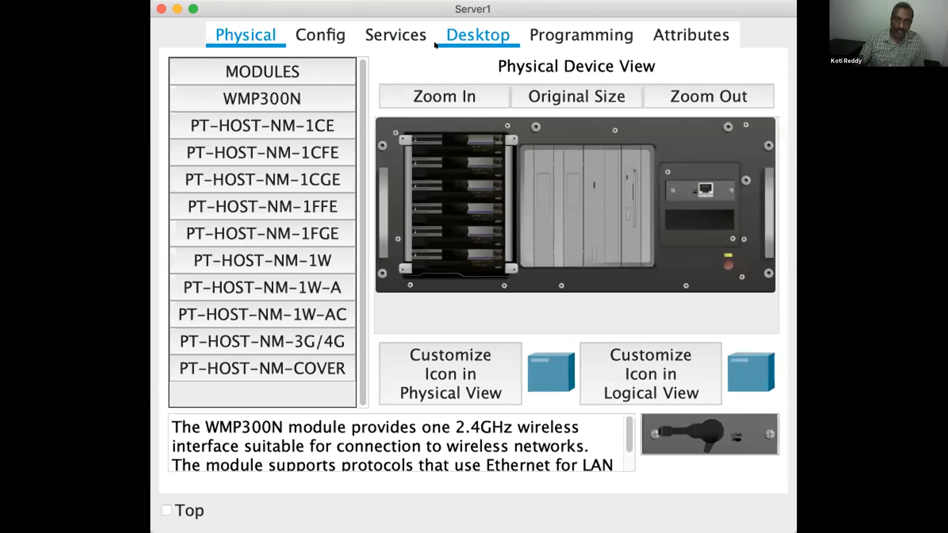
Keep Server1's window on top and assign Server1 the static IP address 192.168.1.140.
{"action": "left_click", "coordinate": [441, 40]}
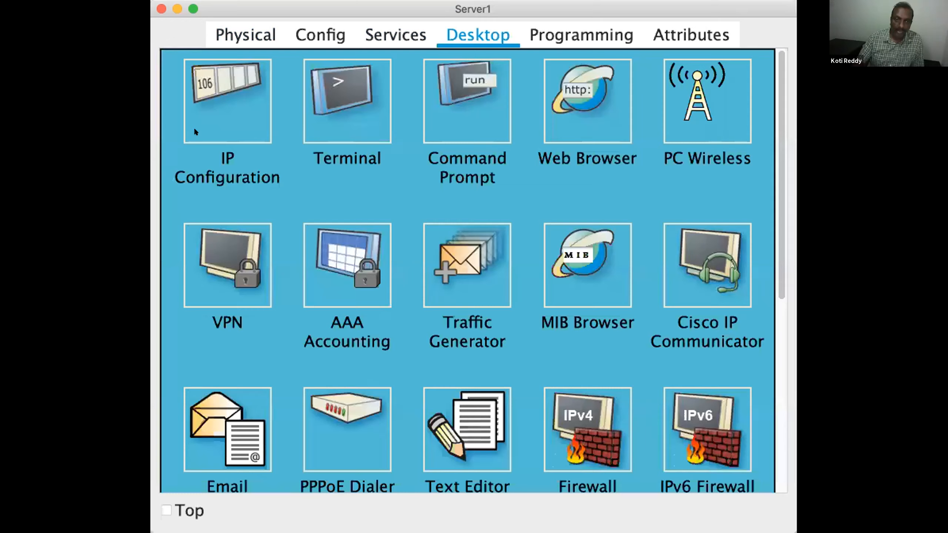
{"action": "left_click", "coordinate": [194, 127]}
{"action": "left_click", "coordinate": [191, 507]}
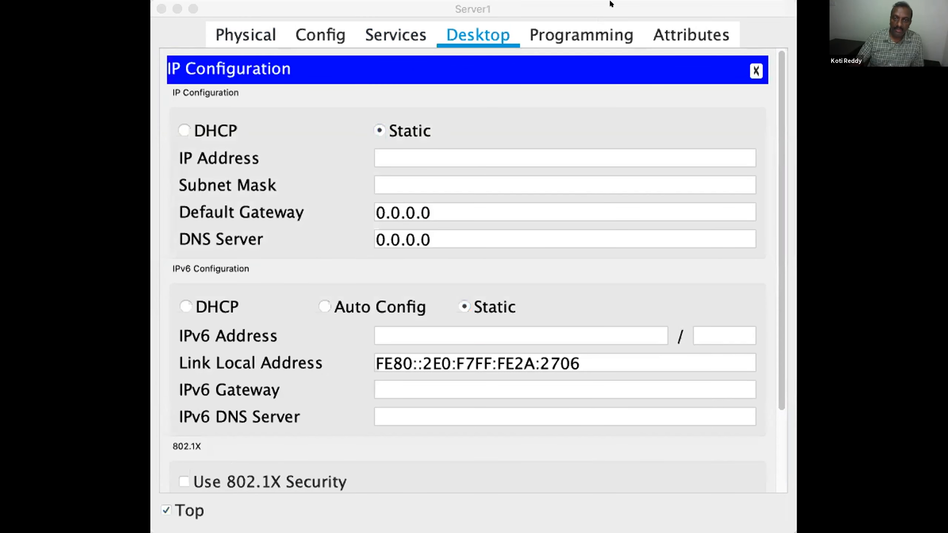
{"action": "left_click", "coordinate": [497, 131]}
{"action": "left_click", "coordinate": [470, 155]}
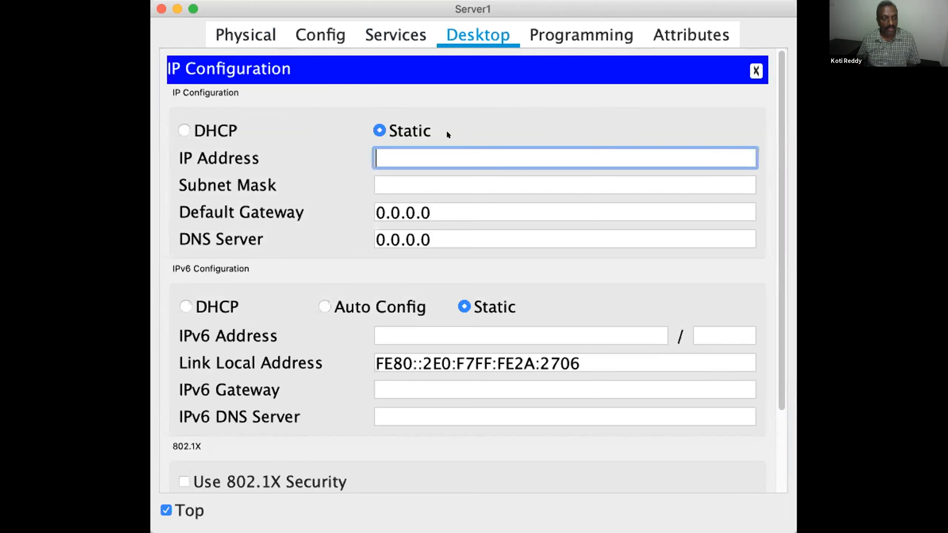
{"action": "type", "text": "192"}
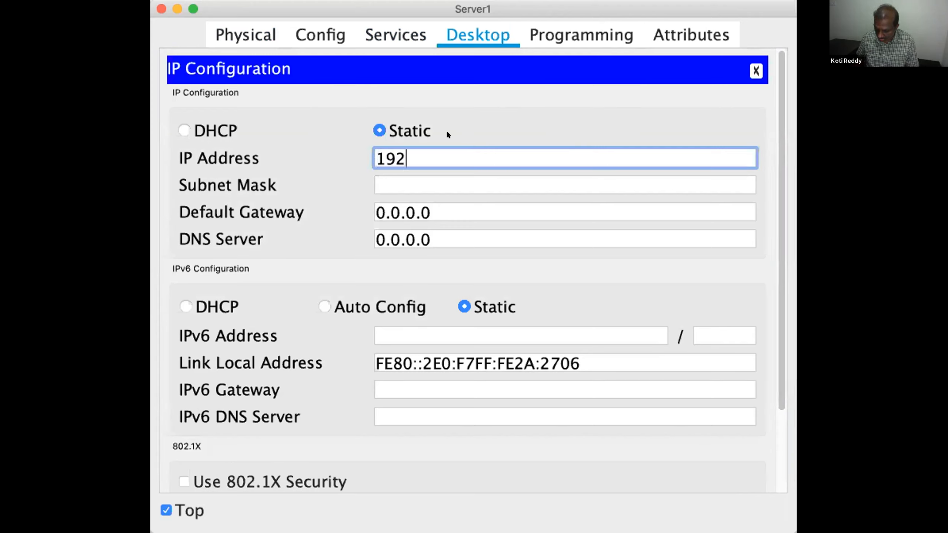
{"action": "type", "text": ".168."}
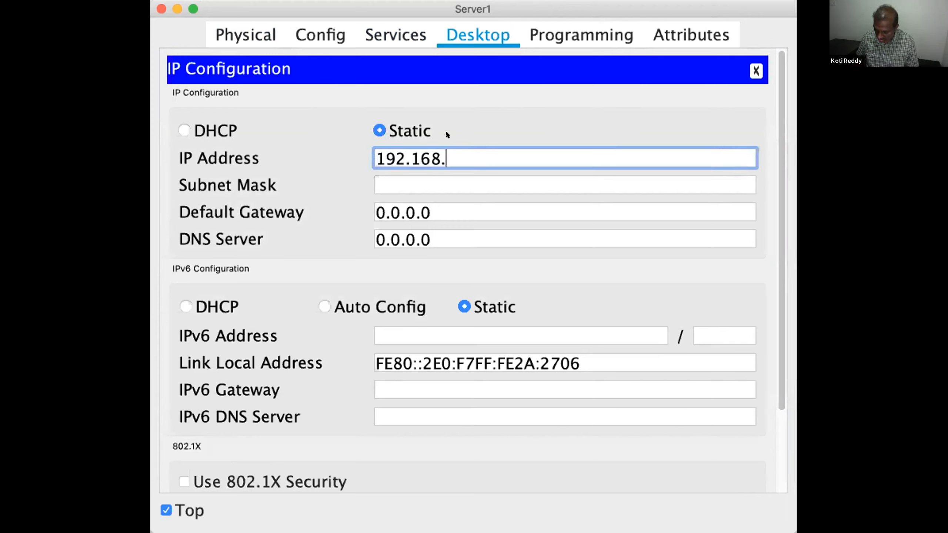
{"action": "type", "text": "1.140"}
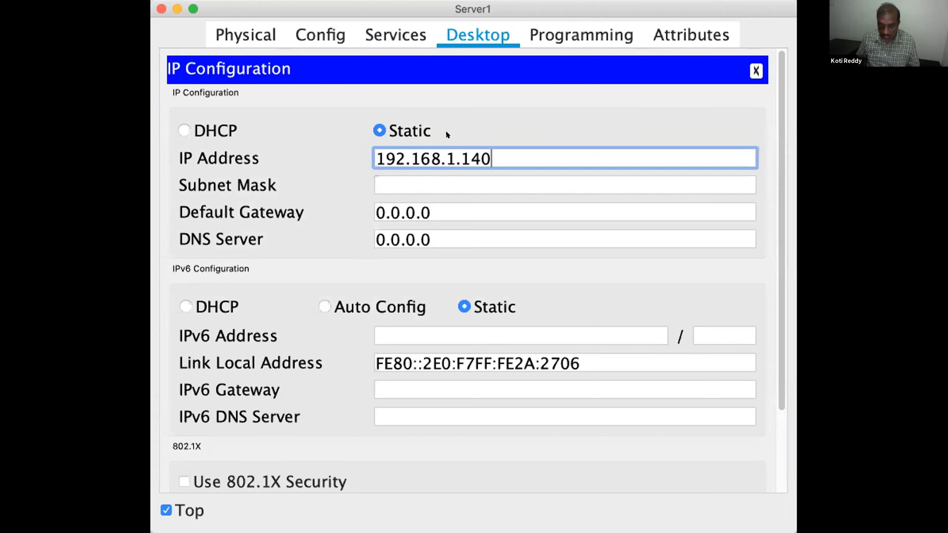
Set Server1's subnet mask to 255.255.255.192 and its default gateway to 192.168.1.129.
{"action": "key", "text": "Tab"}
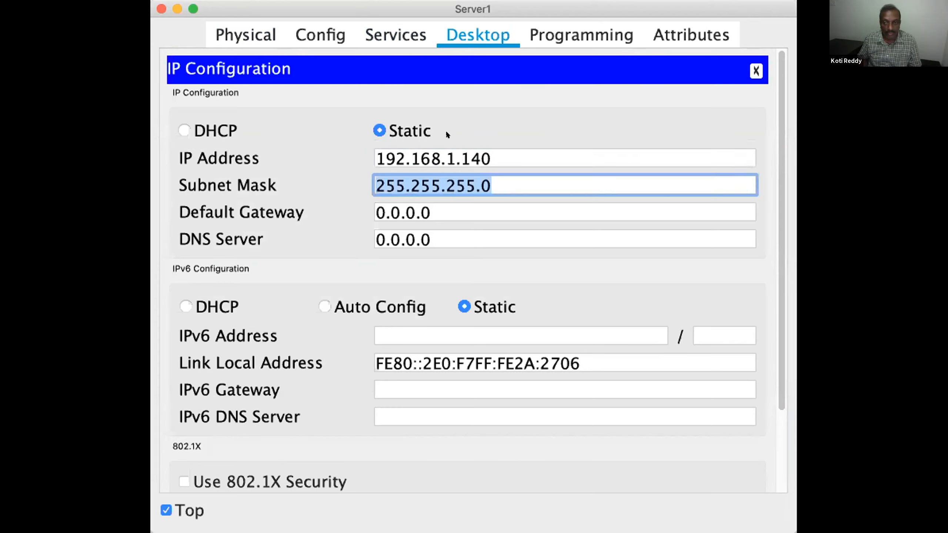
{"action": "key", "text": "Right"}
{"action": "key", "text": "BackSpace"}
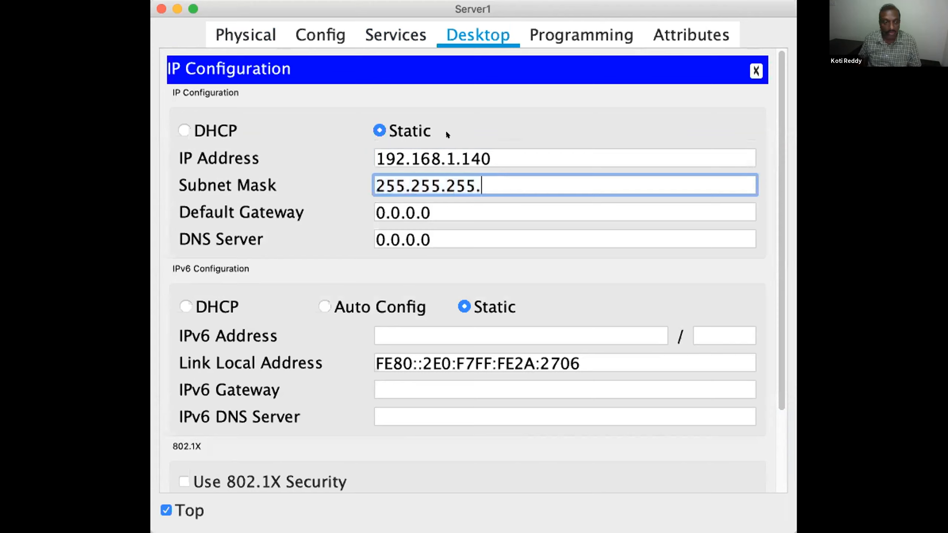
{"action": "type", "text": "192"}
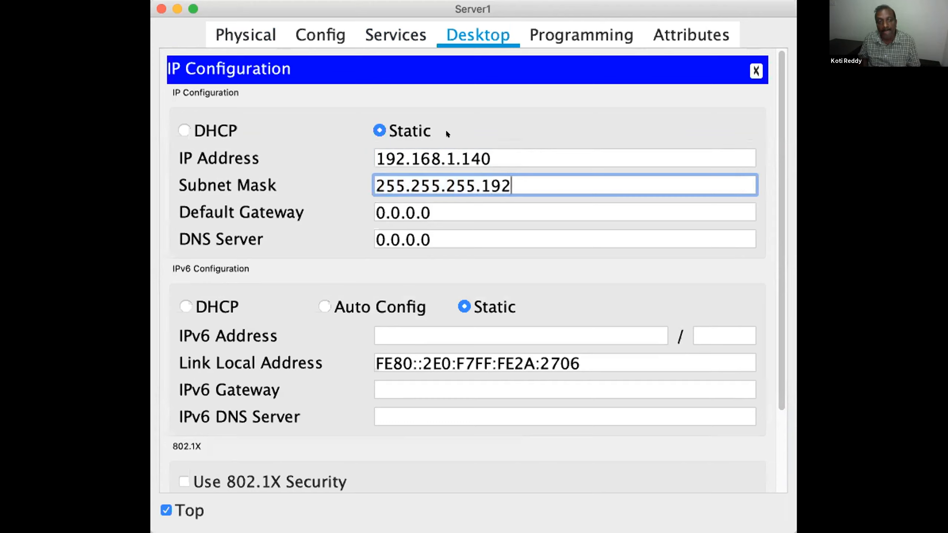
{"action": "key", "text": "Tab"}
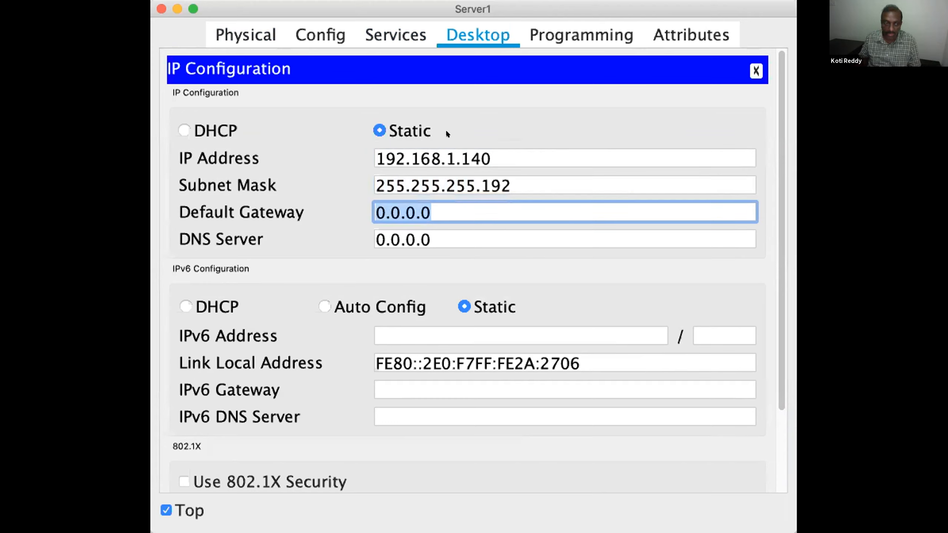
{"action": "key", "text": "BackSpace"}
{"action": "type", "text": "192"}
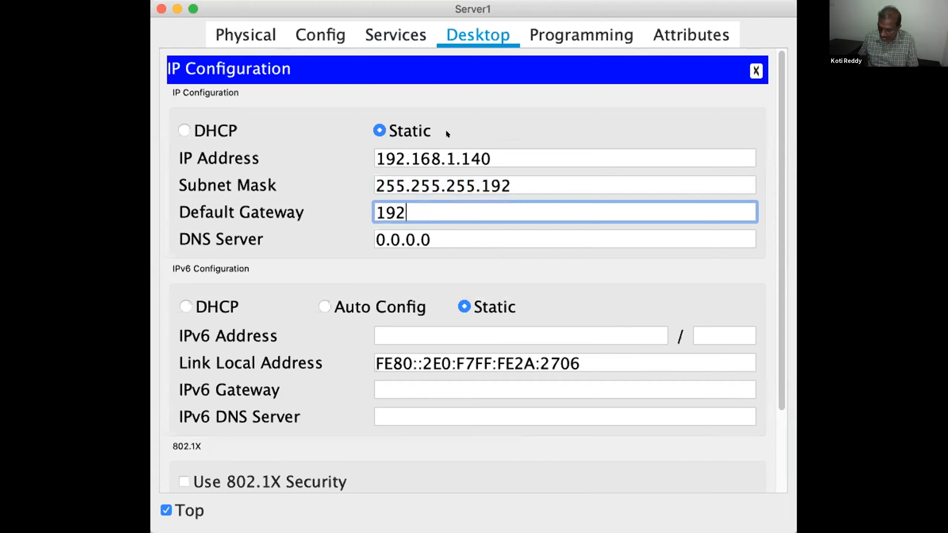
{"action": "type", "text": ".168.1.129"}
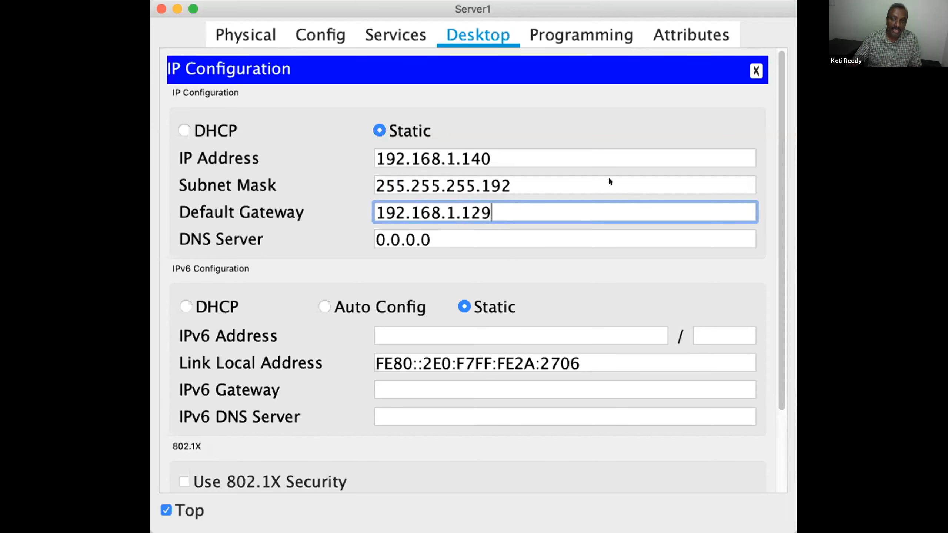
{"action": "left_click", "coordinate": [756, 70]}
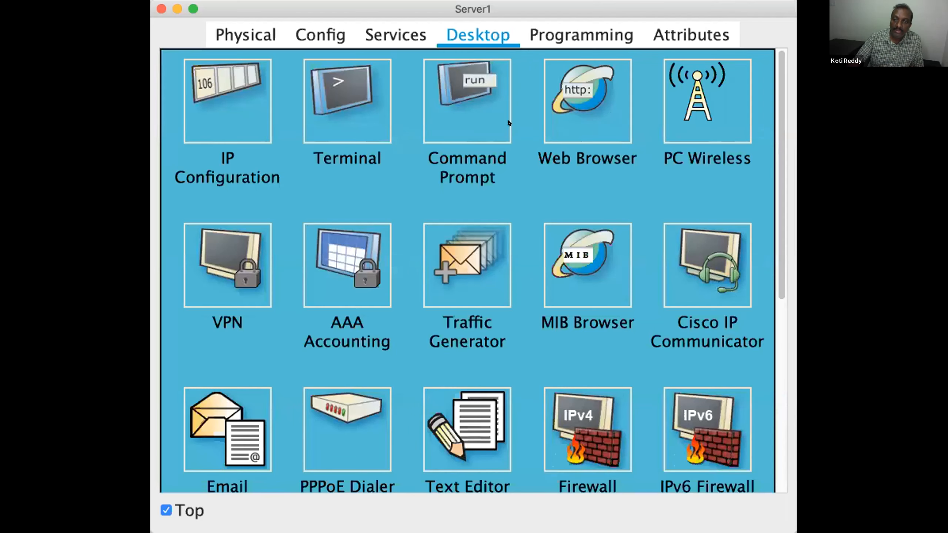
Run ipconfig at Server1's command prompt to check its address, subnet mask and gateway.
{"action": "left_click", "coordinate": [485, 197]}
{"action": "type", "text": "ipconfig"}
{"action": "key", "text": "Return"}
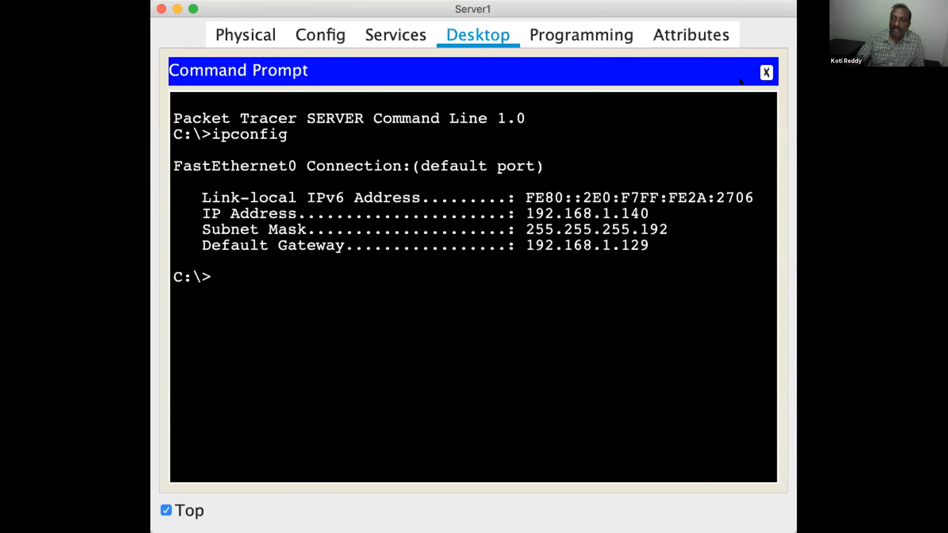
{"action": "left_click", "coordinate": [767, 72]}
Load the page at 127.0.0.1 in Server1's web browser to check its web service, and stop keeping the window on top.
{"action": "left_click", "coordinate": [587, 144]}
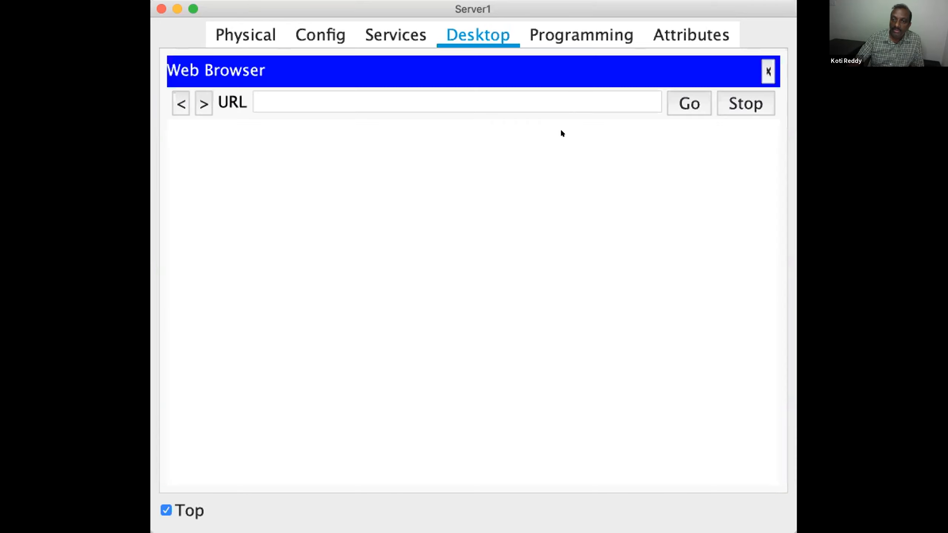
{"action": "left_click", "coordinate": [563, 94]}
{"action": "type", "text": "12"}
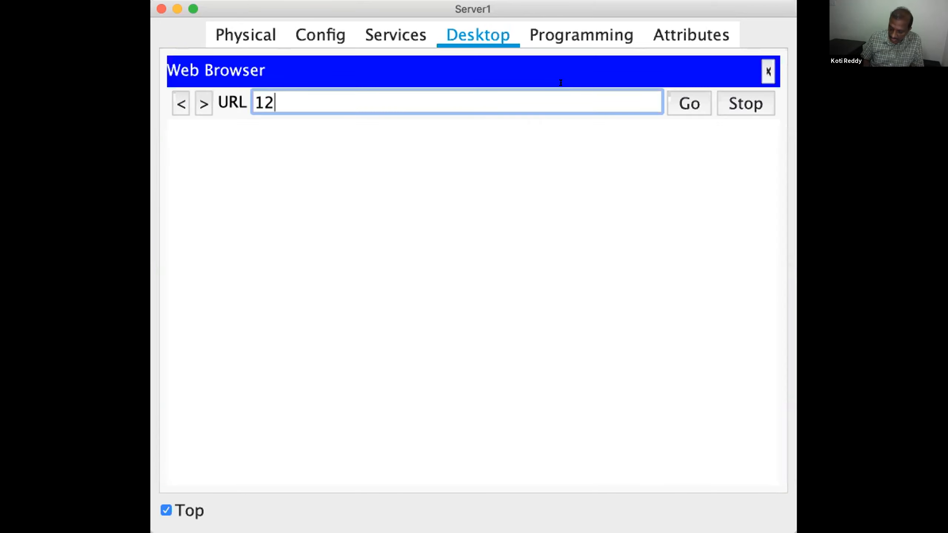
{"action": "type", "text": "7.0.0.1"}
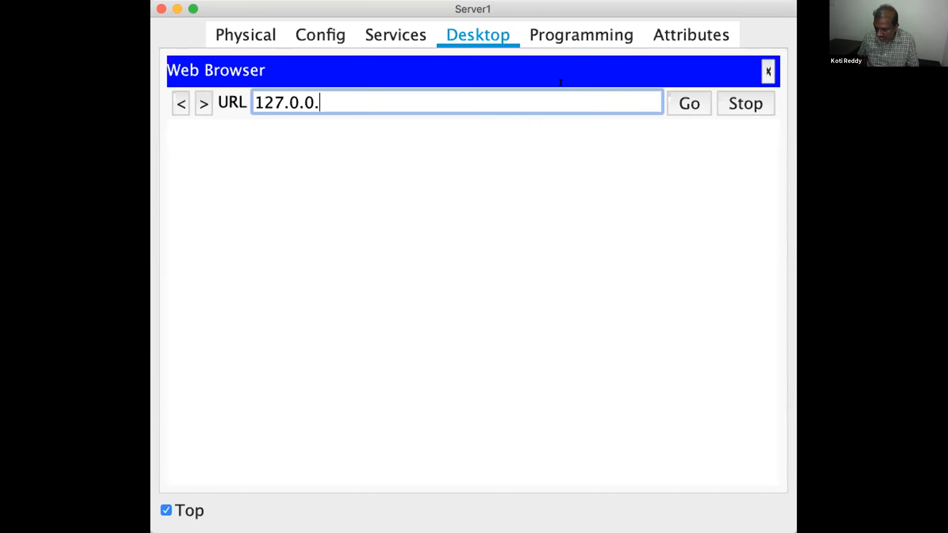
{"action": "key", "text": "Return"}
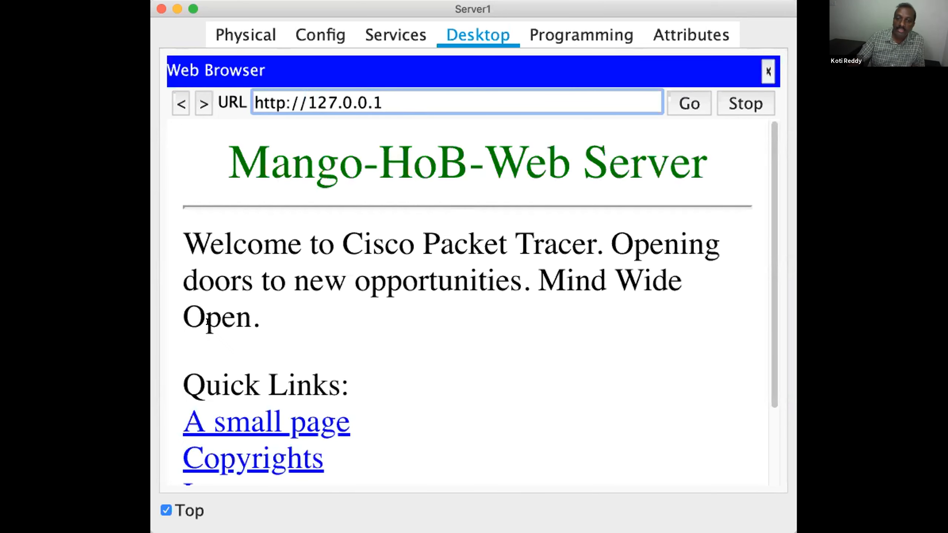
{"action": "left_click", "coordinate": [166, 510]}
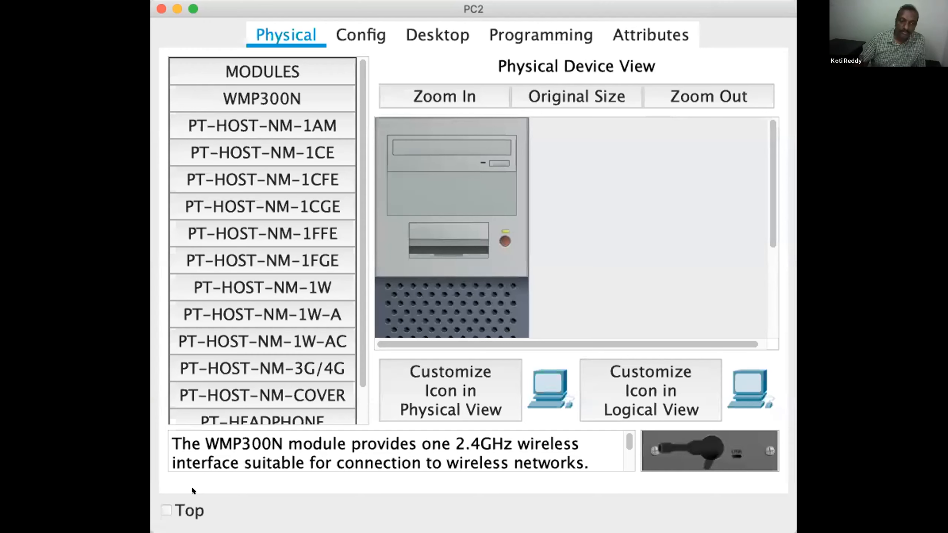
Keep PC2's window on top and assign PC2 the static IP address 192.168.1.200.
{"action": "left_click", "coordinate": [187, 510]}
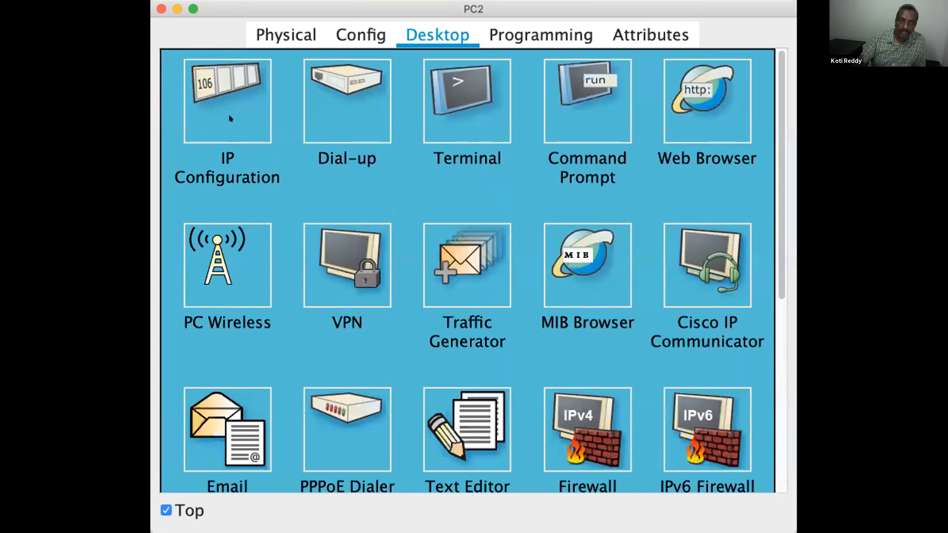
{"action": "left_click", "coordinate": [228, 119]}
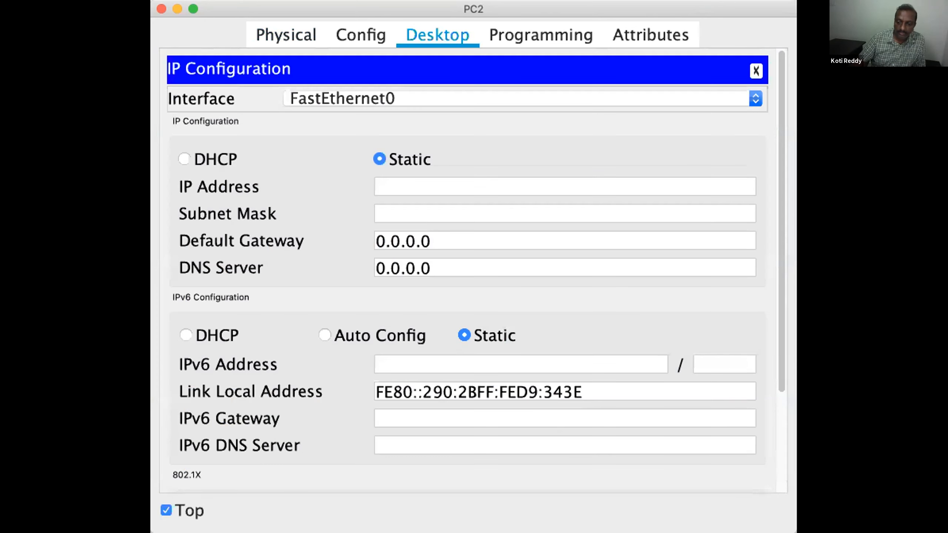
{"action": "left_click", "coordinate": [663, 4]}
{"action": "left_click", "coordinate": [509, 181]}
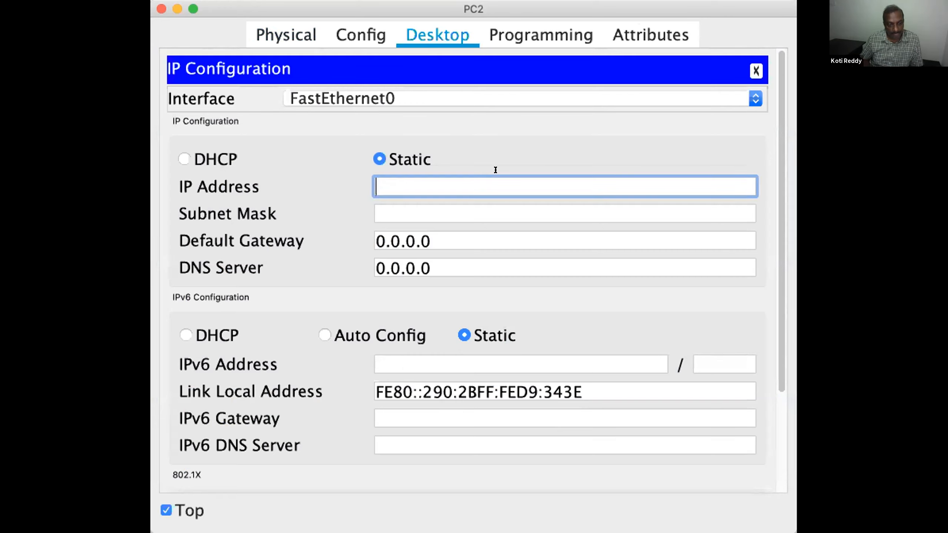
{"action": "type", "text": "92"}
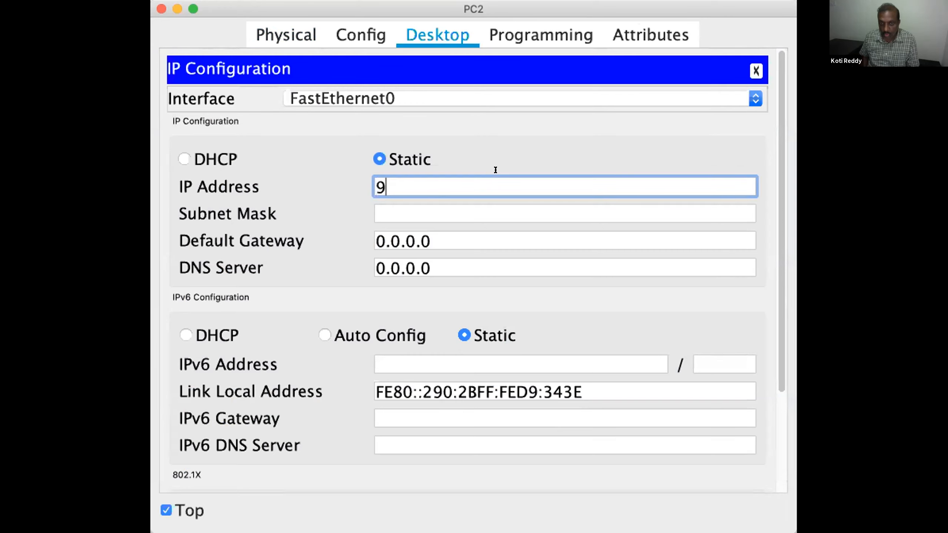
{"action": "key", "text": "BackSpace"}
{"action": "key", "text": "BackSpace"}
{"action": "type", "text": "192.168.1."}
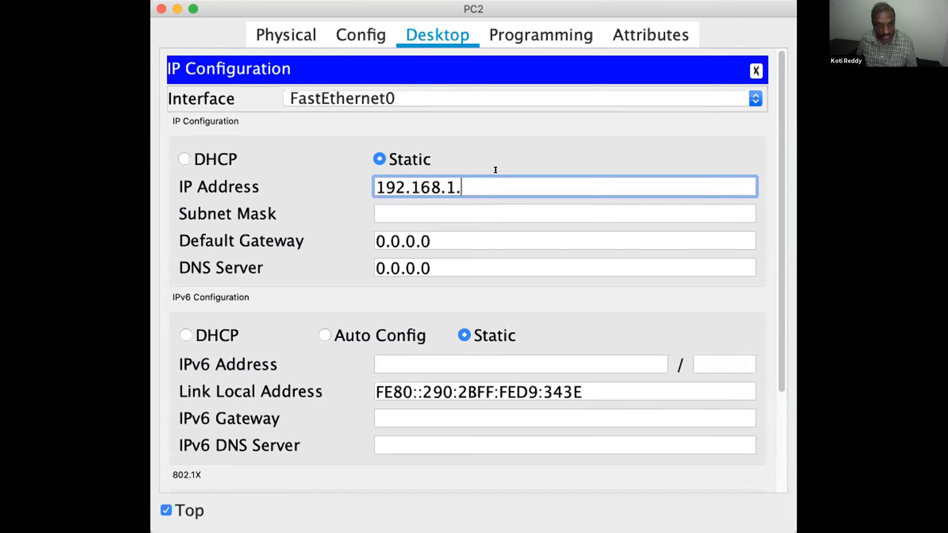
{"action": "type", "text": "200"}
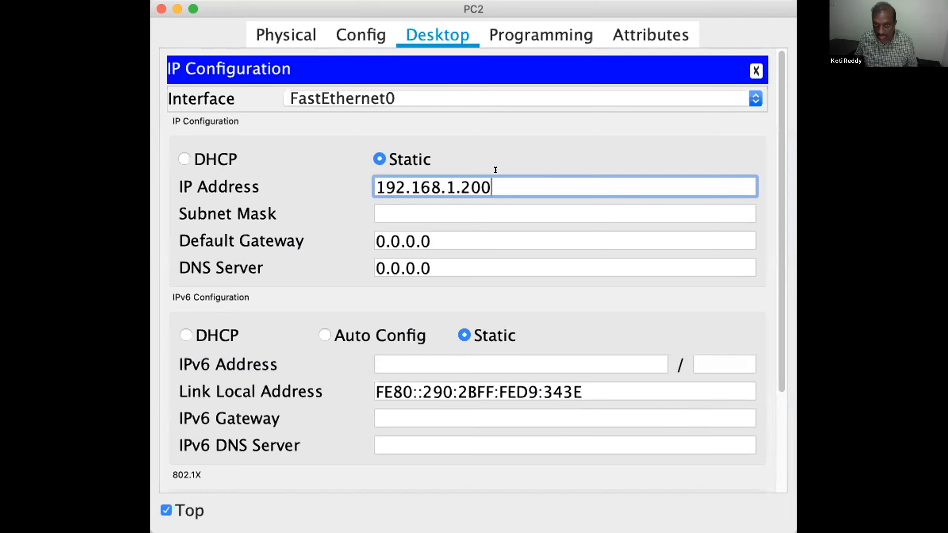
Set PC2's subnet mask to 255.255.255.224.
{"action": "key", "text": "Tab"}
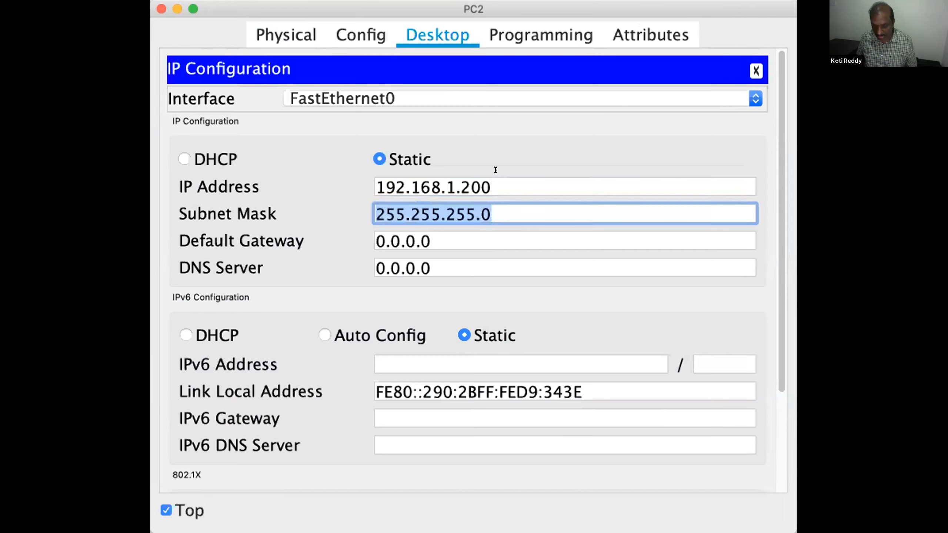
{"action": "key", "text": "Right"}
{"action": "key", "text": "BackSpace"}
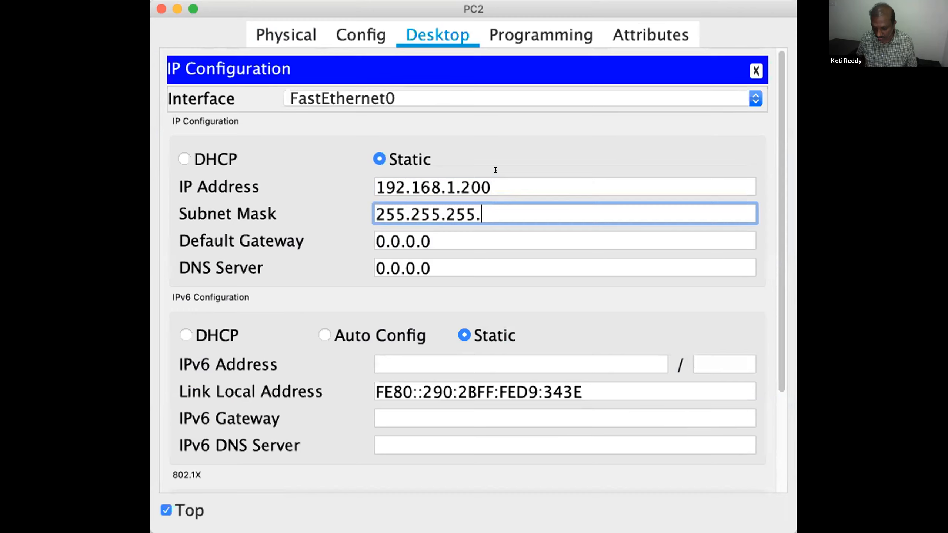
{"action": "type", "text": "224"}
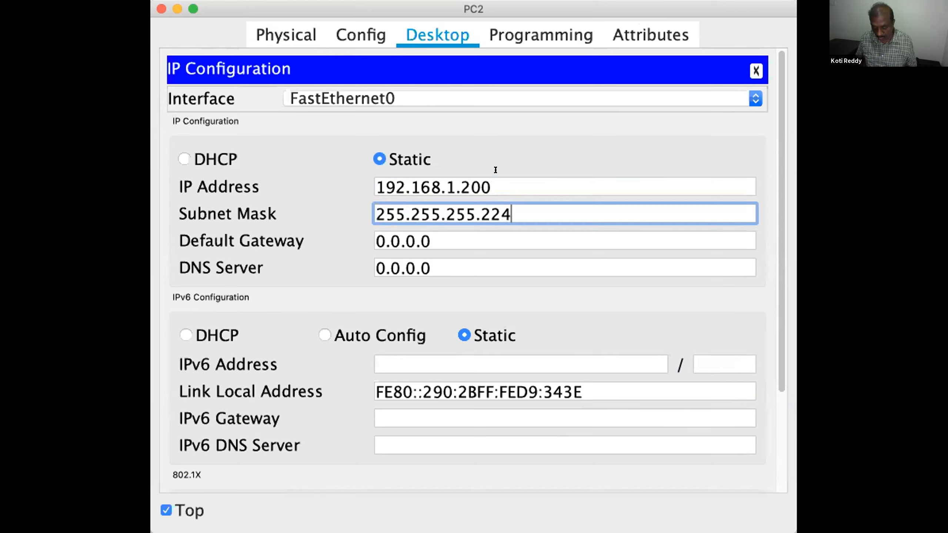
Set PC2's default gateway to 192.168.1.193 and close its IP configuration.
{"action": "key", "text": "Tab"}
{"action": "key", "text": "BackSpace"}
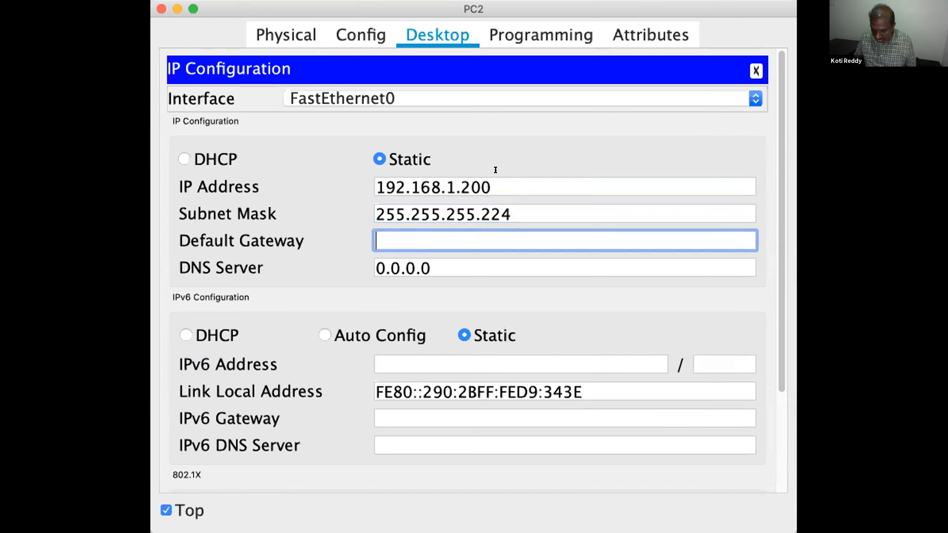
{"action": "type", "text": "192"}
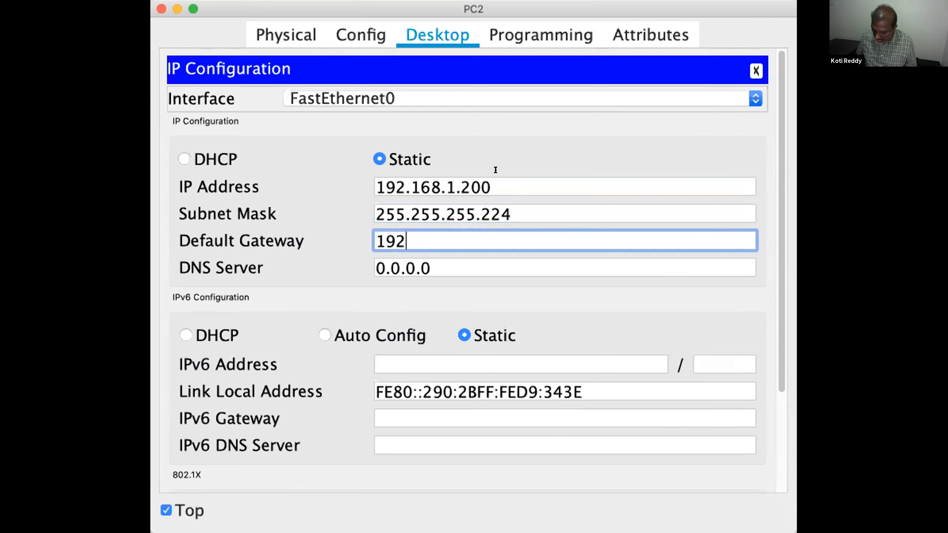
{"action": "type", "text": ".168.1.193"}
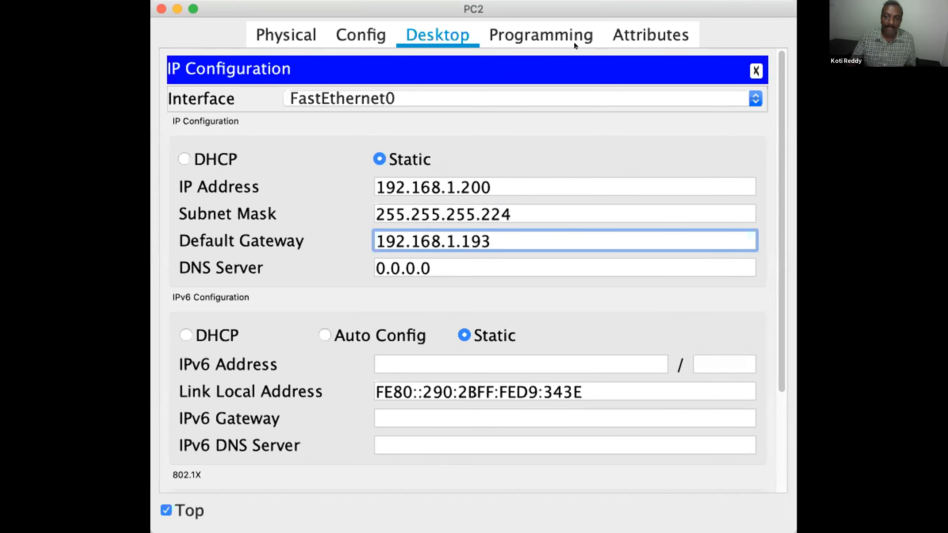
{"action": "left_click", "coordinate": [756, 71]}
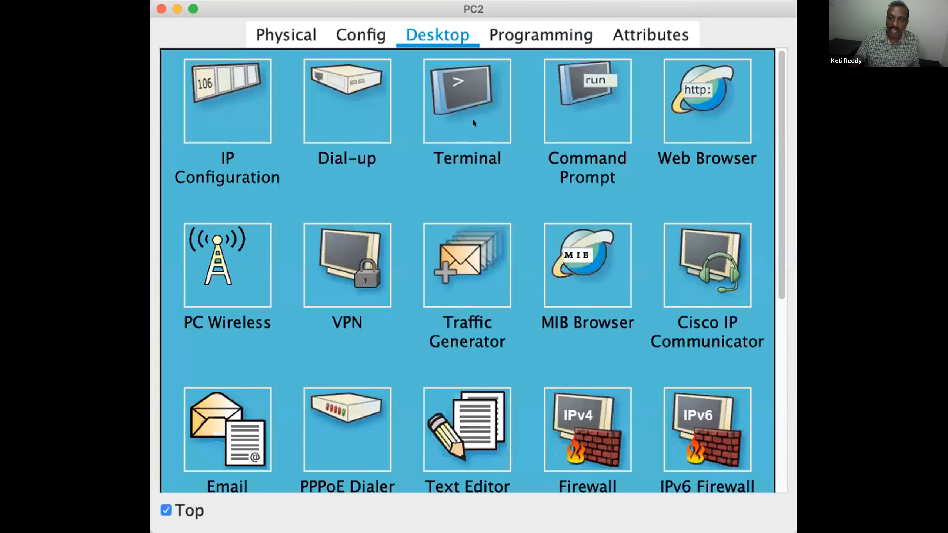
Run ipconfig at PC2's command prompt to check its address, subnet mask and gateway, and stop keeping the window on top.
{"action": "left_click", "coordinate": [598, 96]}
{"action": "type", "text": "ipconfig"}
{"action": "key", "text": "Return"}
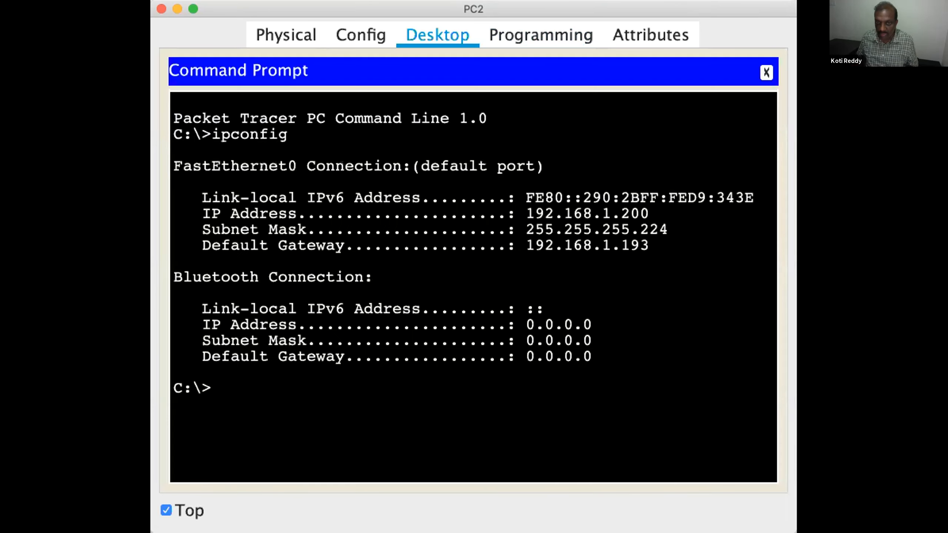
{"action": "left_click", "coordinate": [765, 72]}
{"action": "left_click", "coordinate": [167, 511]}
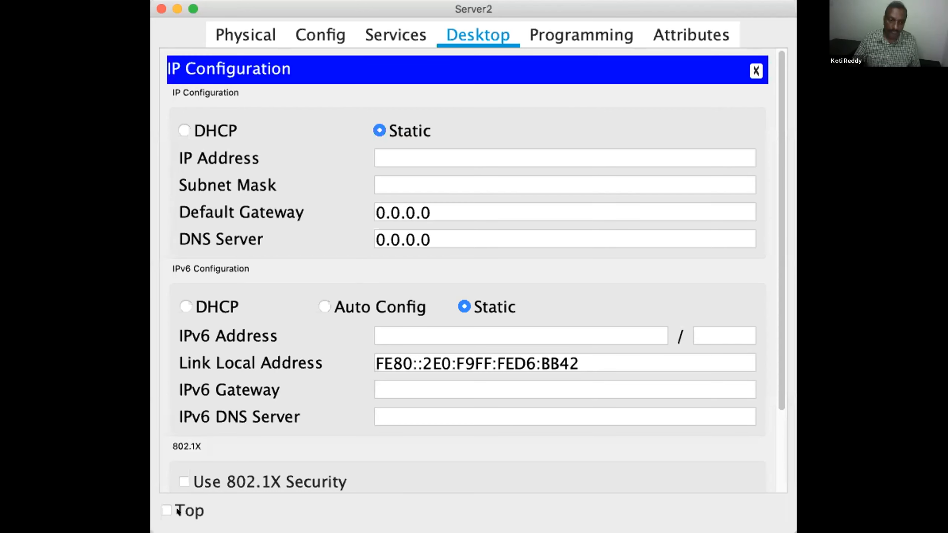
Keep Server2's window on top and assign Server2 the static IP address 192.168.1.210.
{"action": "left_click", "coordinate": [166, 510]}
{"action": "left_click", "coordinate": [396, 154]}
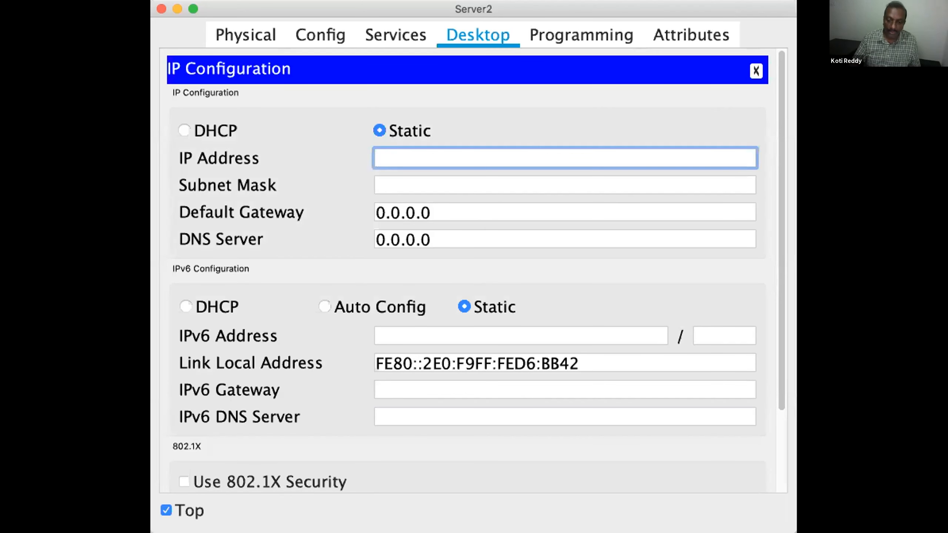
{"action": "left_click", "coordinate": [688, 5]}
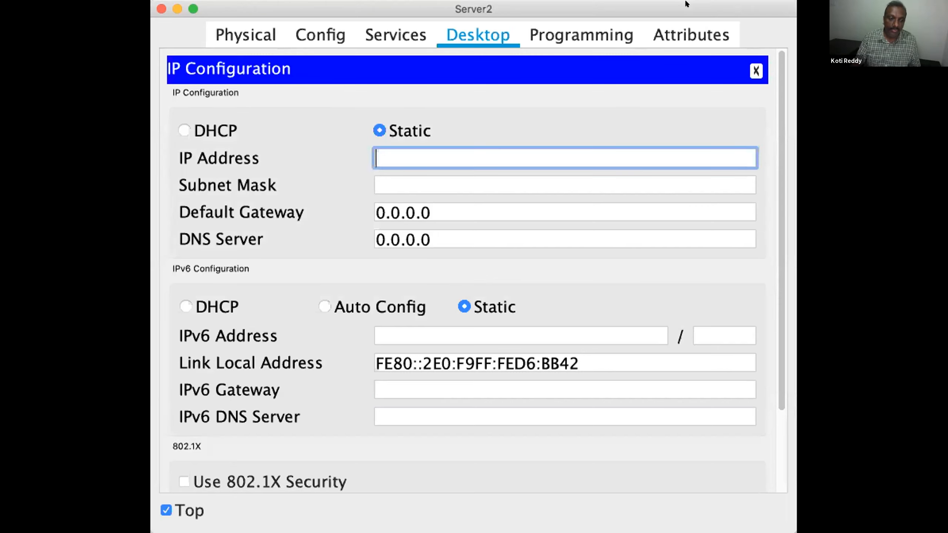
{"action": "type", "text": "192.168.1."}
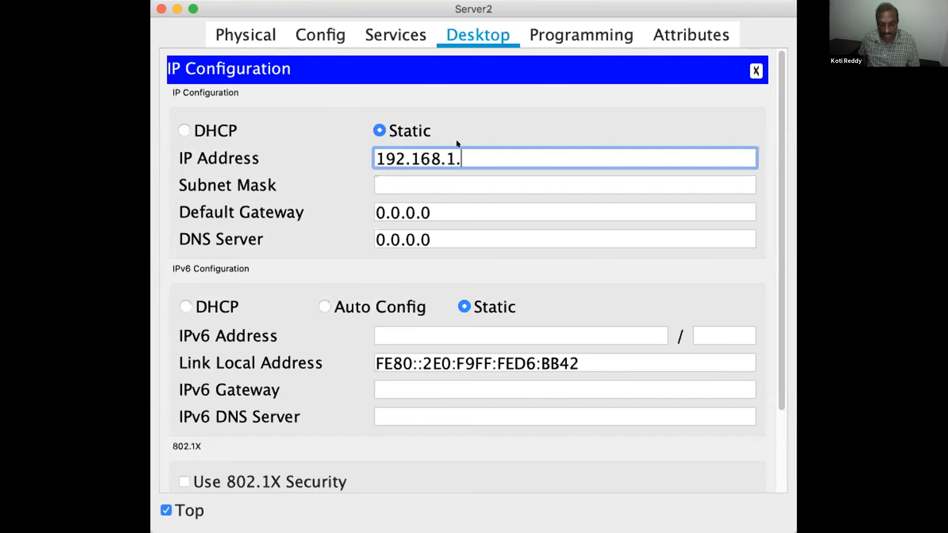
{"action": "type", "text": "210"}
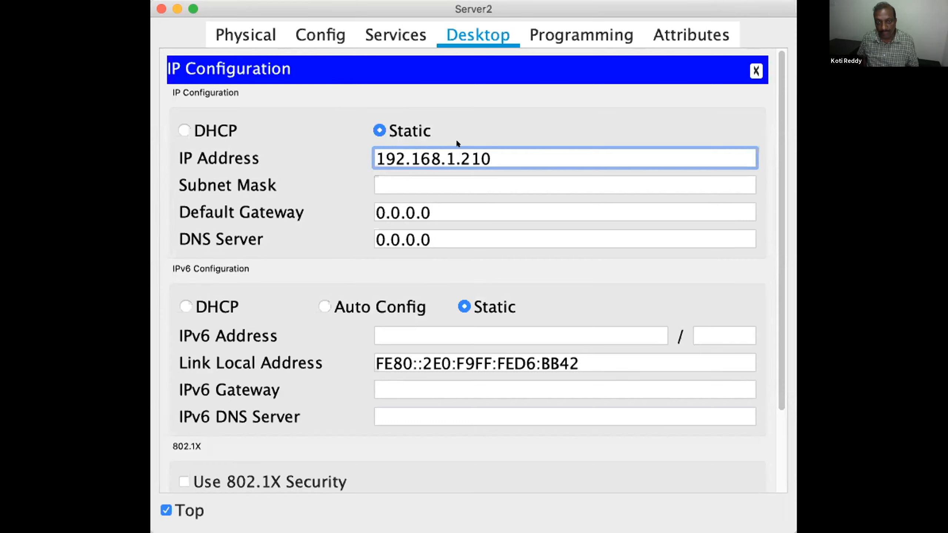
Set Server2's subnet mask to 255.255.255.224.
{"action": "key", "text": "Tab"}
{"action": "key", "text": "Right"}
{"action": "key", "text": "BackSpace"}
{"action": "type", "text": "224"}
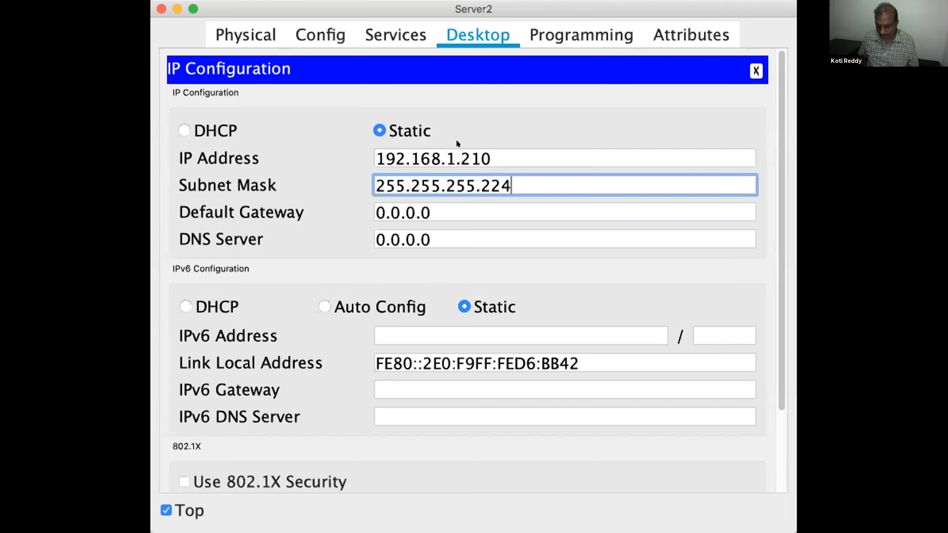
Set Server2's default gateway to 192.168.1.193 and close its IP configuration.
{"action": "key", "text": "Tab"}
{"action": "key", "text": "BackSpace"}
{"action": "type", "text": "1"}
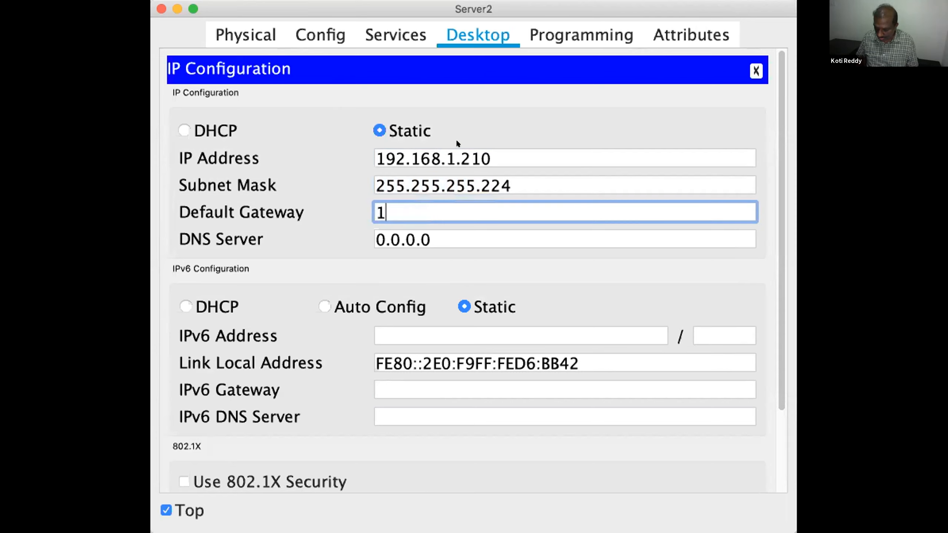
{"action": "type", "text": "92.168"}
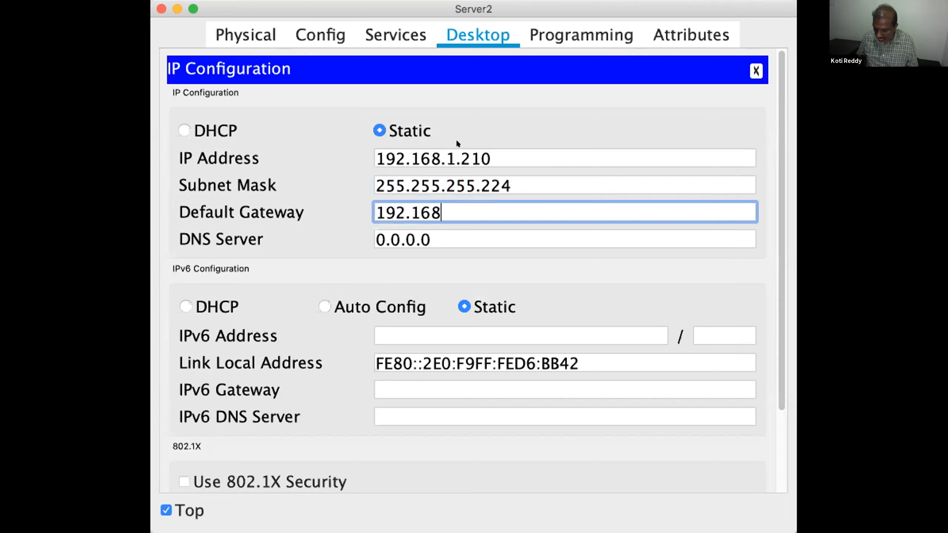
{"action": "type", "text": ".1."}
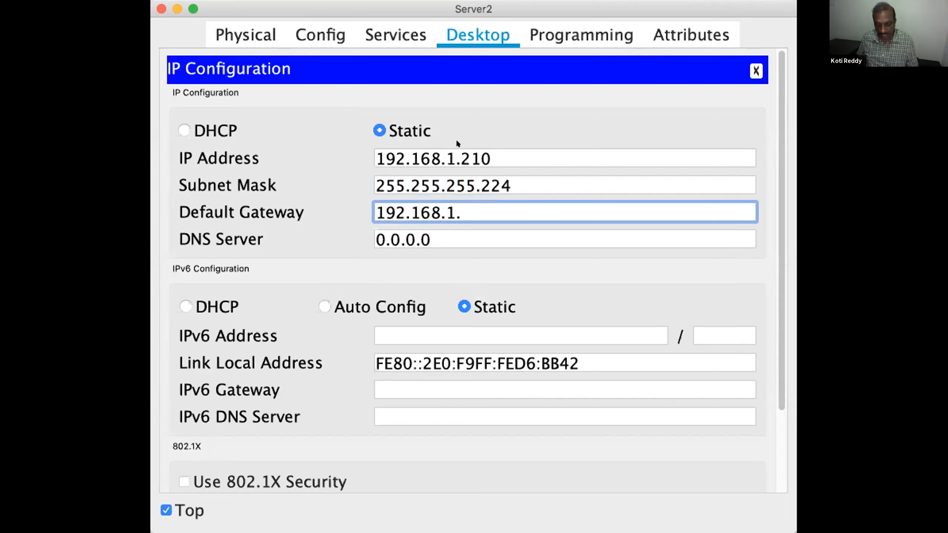
{"action": "type", "text": "193"}
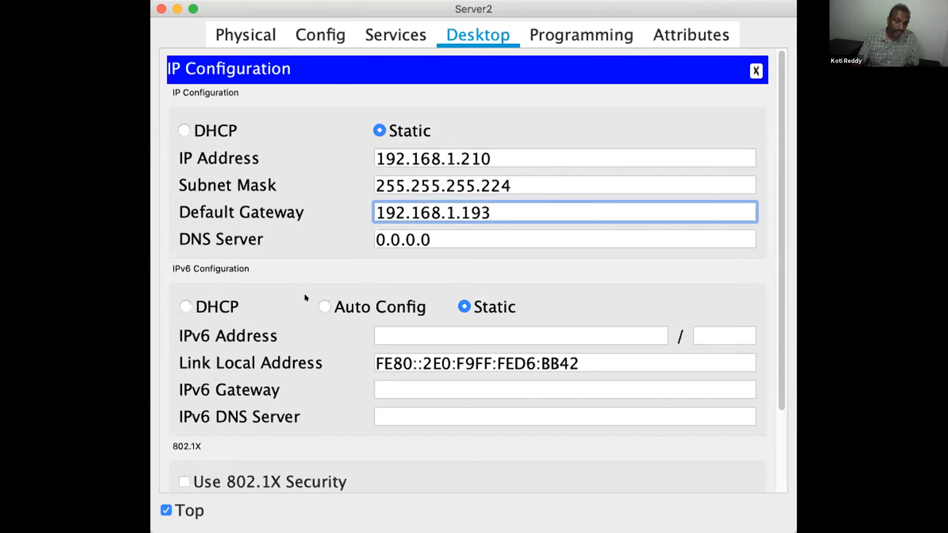
{"action": "left_click", "coordinate": [756, 71]}
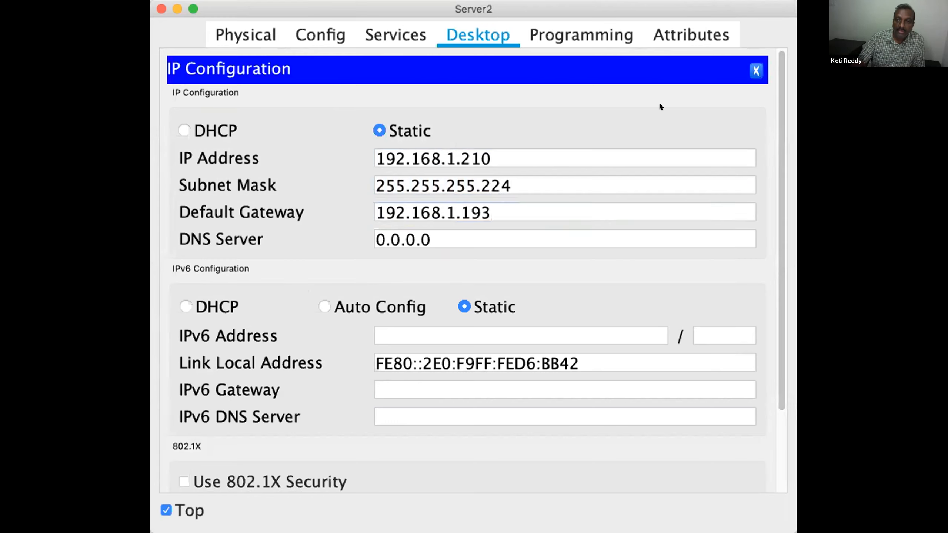
Run ipconfig at Server2's command prompt to check its address, subnet mask and gateway.
{"action": "left_click", "coordinate": [482, 171]}
{"action": "type", "text": "ipconfi"}
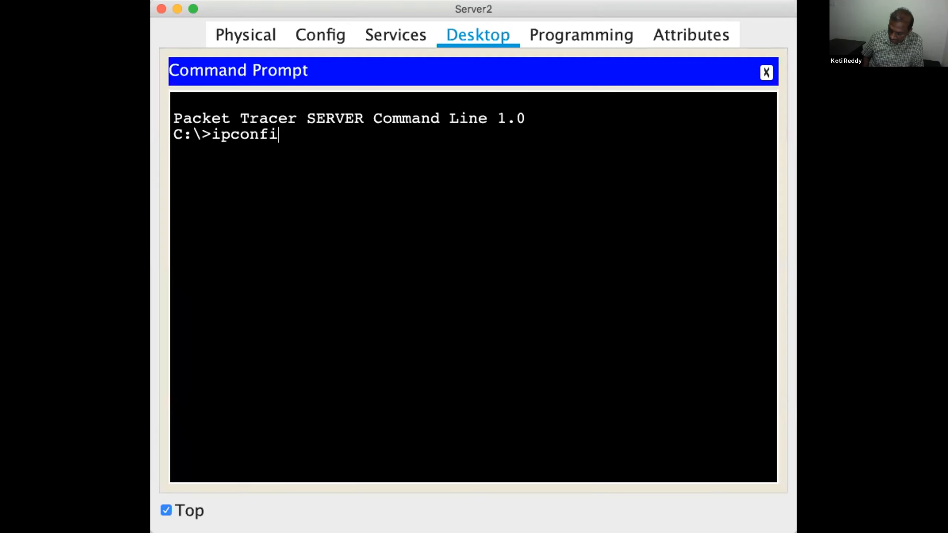
{"action": "type", "text": "g"}
{"action": "key", "text": "Return"}
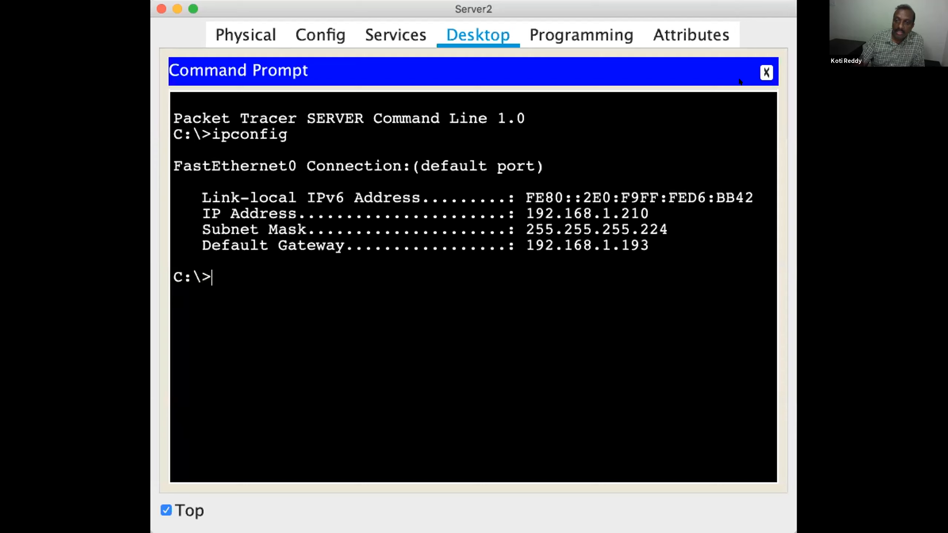
{"action": "left_click", "coordinate": [767, 72]}
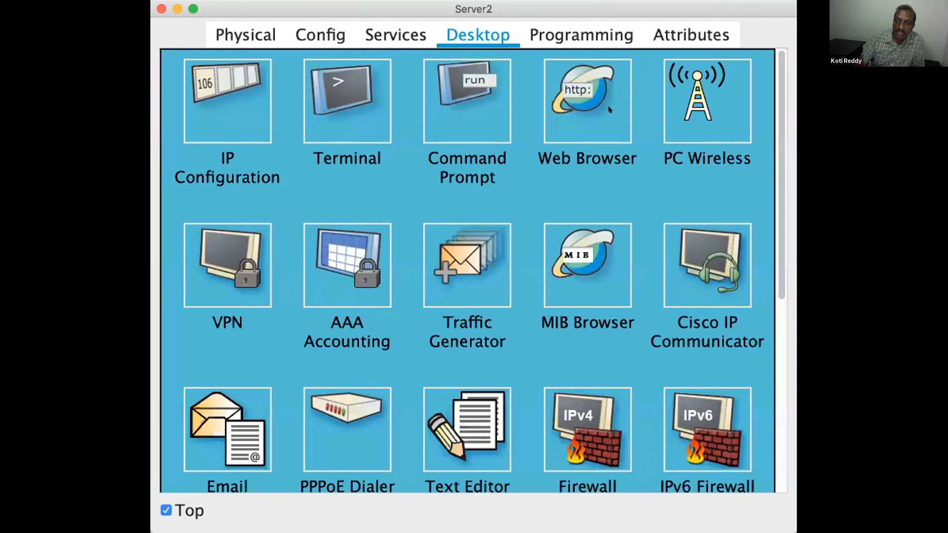
Load the page at 127.0.0.1 in Server2's web browser to check its web service, and stop keeping the window on top.
{"action": "left_click", "coordinate": [574, 147]}
{"action": "left_click", "coordinate": [571, 95]}
{"action": "type", "text": "1"}
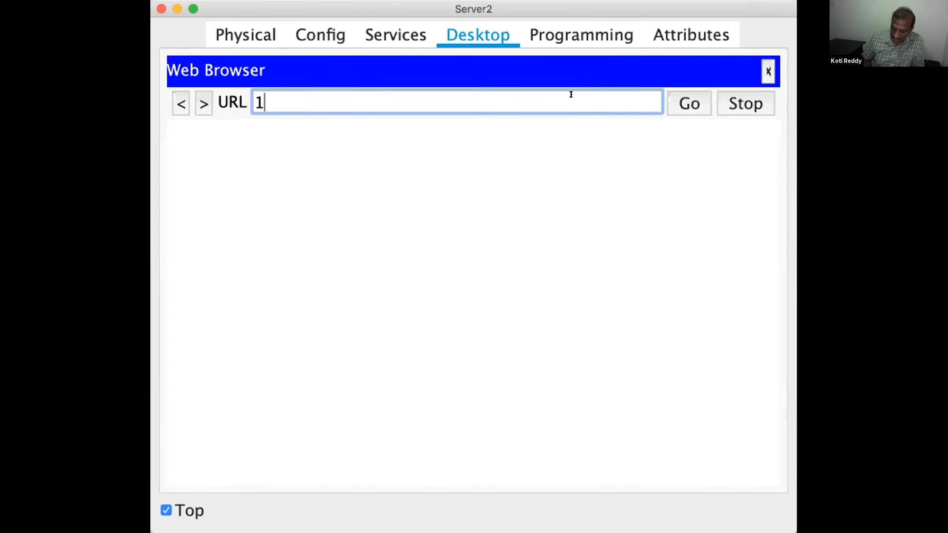
{"action": "type", "text": "27.0.0.1"}
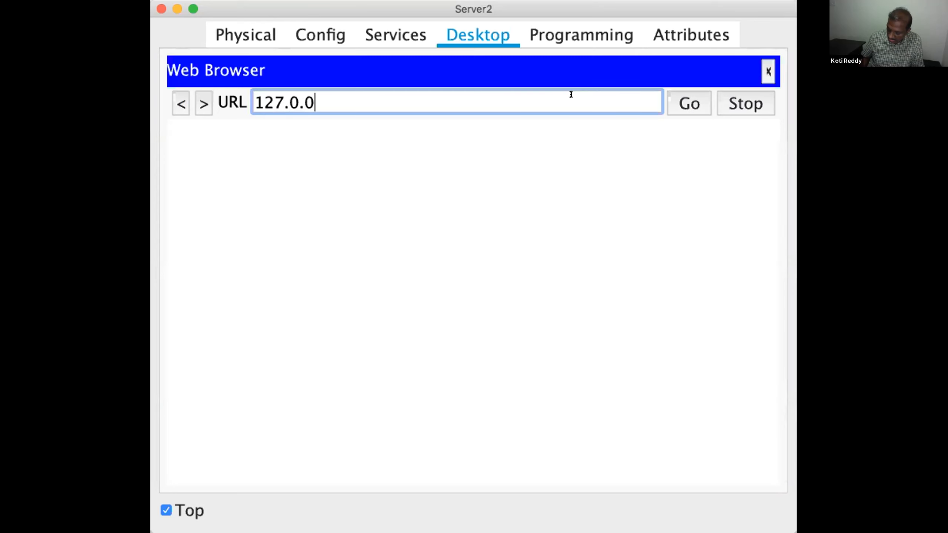
{"action": "key", "text": "Return"}
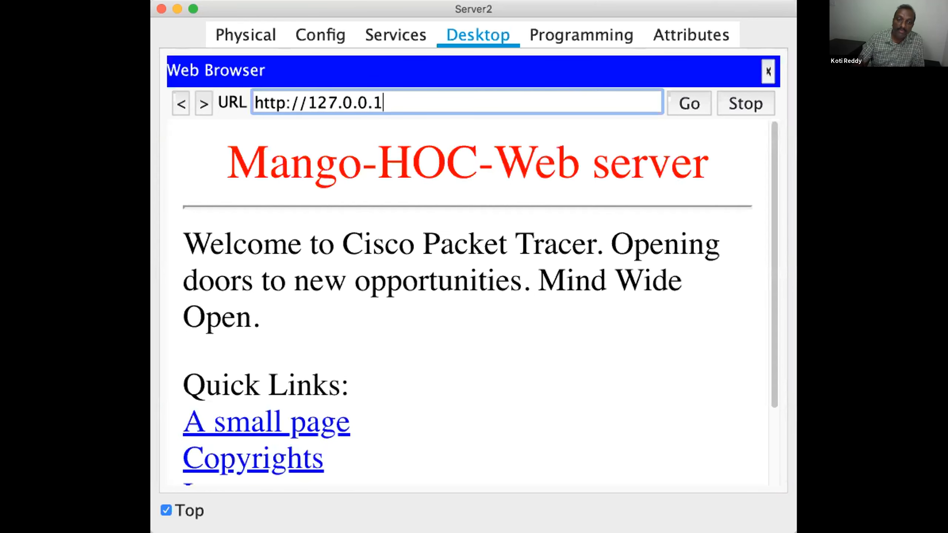
{"action": "left_click", "coordinate": [167, 504]}
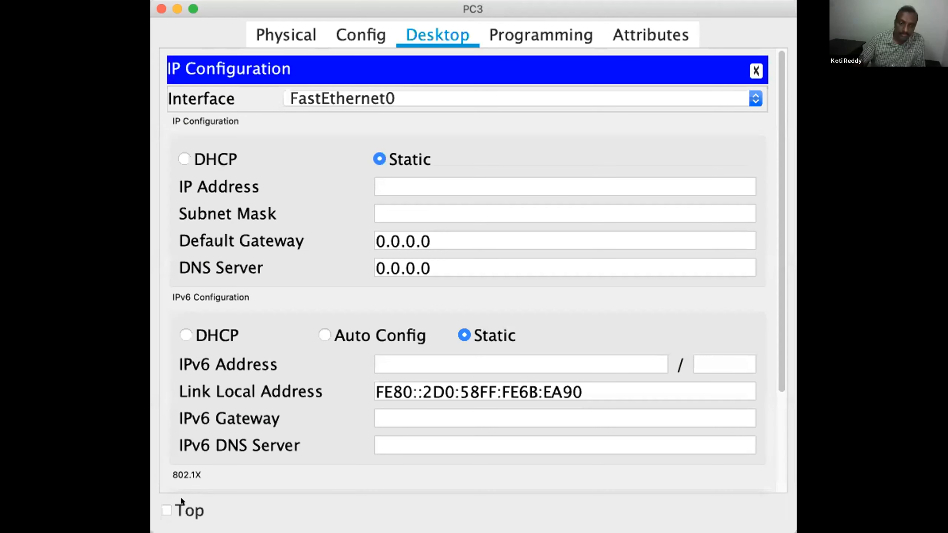
Keep PC3's window on top and assign PC3 the static IP address 192.168.1.230.
{"action": "left_click", "coordinate": [179, 510]}
{"action": "left_click", "coordinate": [406, 181]}
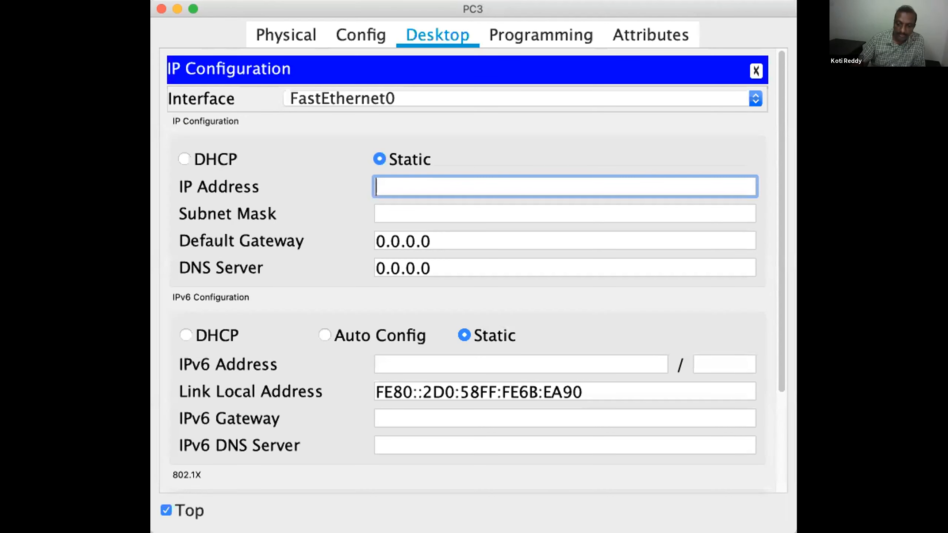
{"action": "key", "text": "super+Tab"}
{"action": "left_click", "coordinate": [652, 5]}
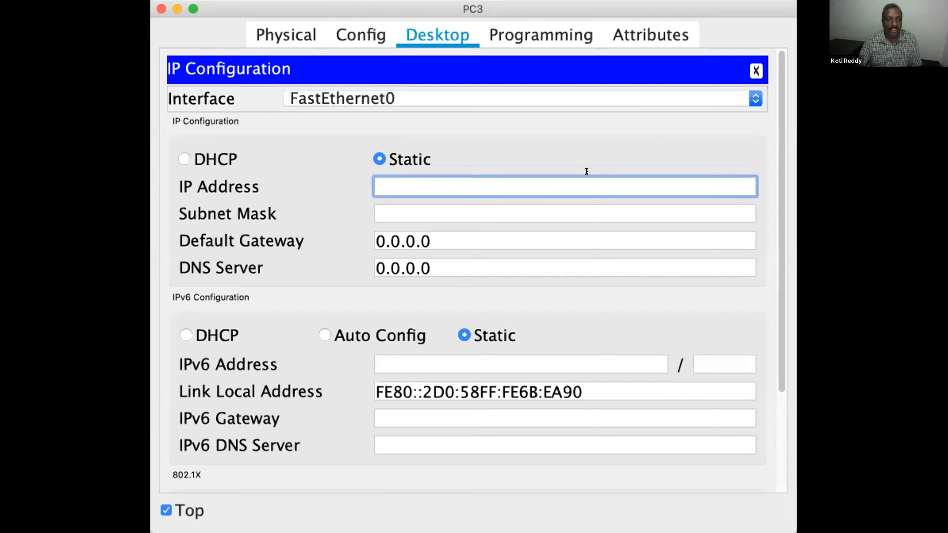
{"action": "type", "text": "19"}
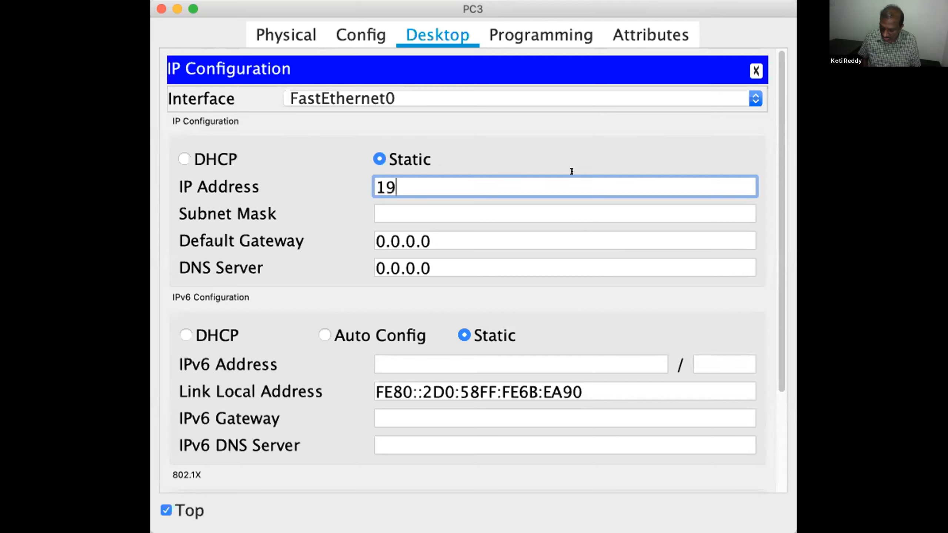
{"action": "type", "text": "2.16"}
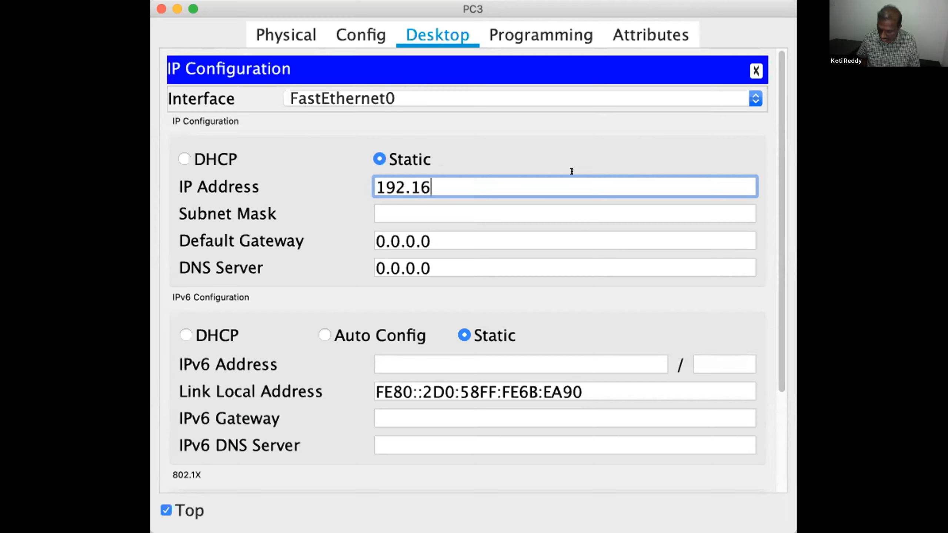
{"action": "type", "text": "8.1."}
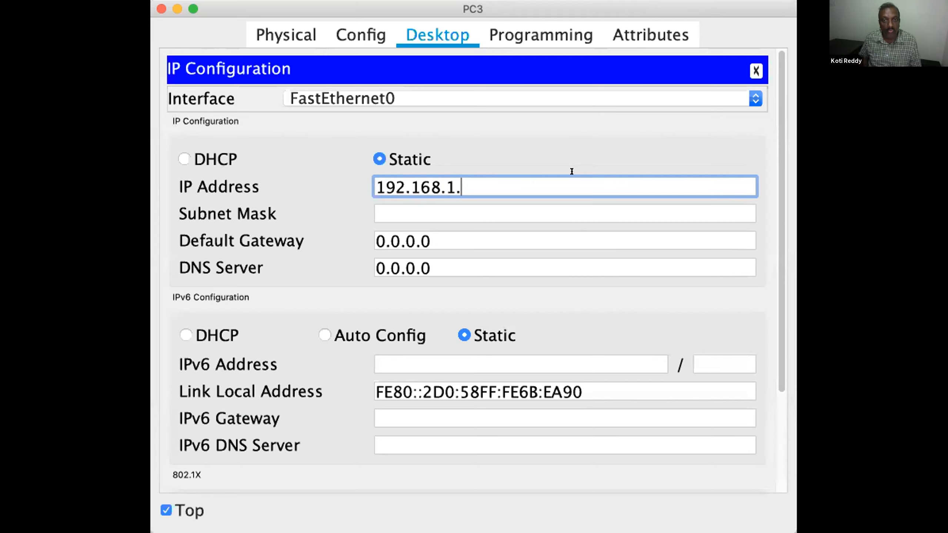
{"action": "type", "text": "230"}
Set PC3's subnet mask to 255.255.255.240.
{"action": "key", "text": "Tab"}
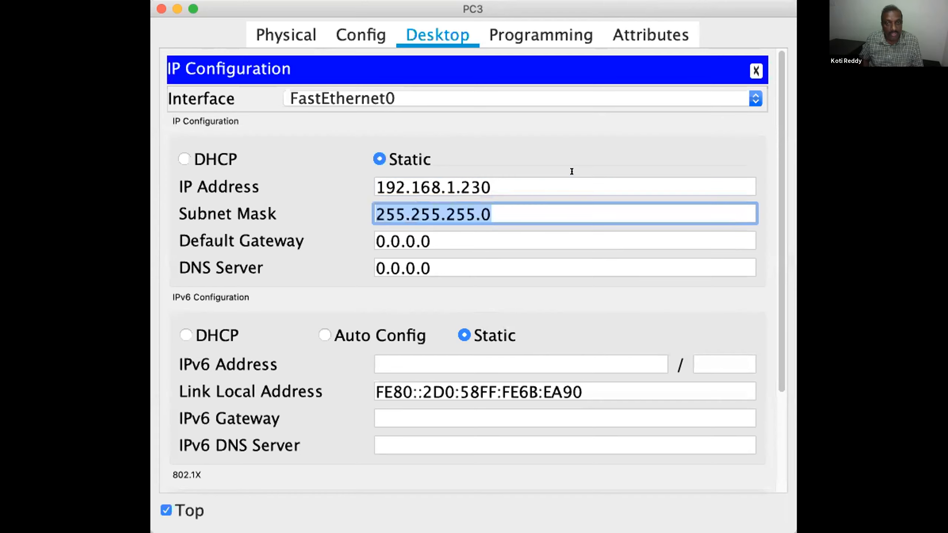
{"action": "key", "text": "Right"}
{"action": "key", "text": "BackSpace"}
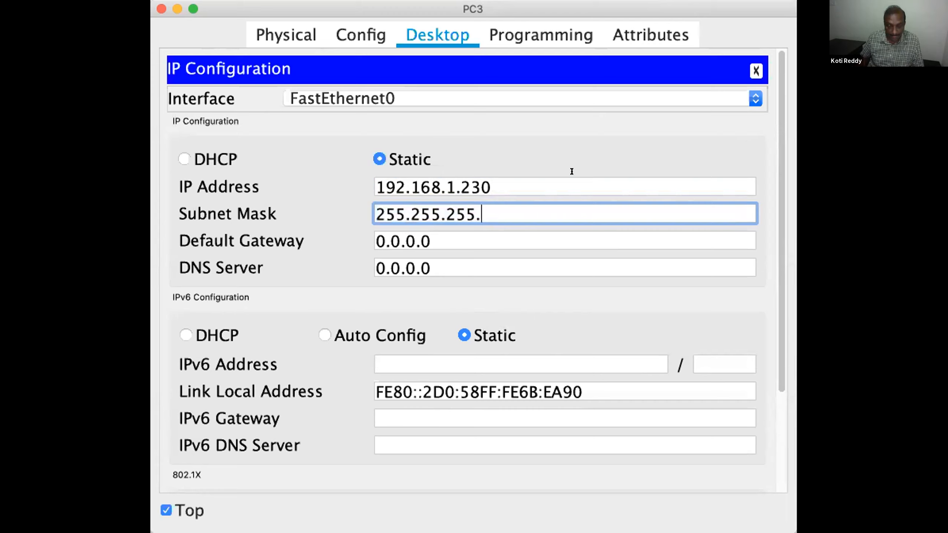
{"action": "type", "text": "240"}
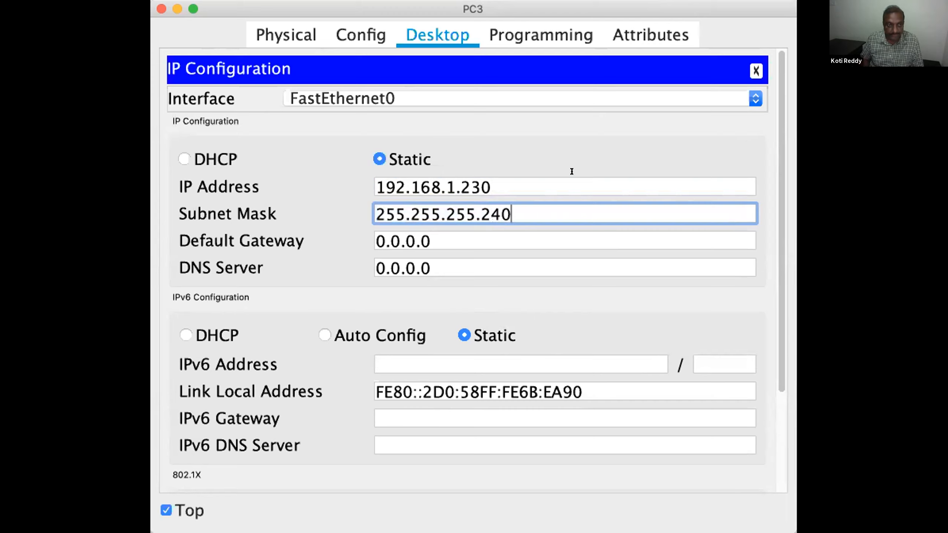
Set PC3's default gateway to 192.168.1.225 and close its IP configuration.
{"action": "key", "text": "Tab"}
{"action": "key", "text": "BackSpace"}
{"action": "type", "text": "1"}
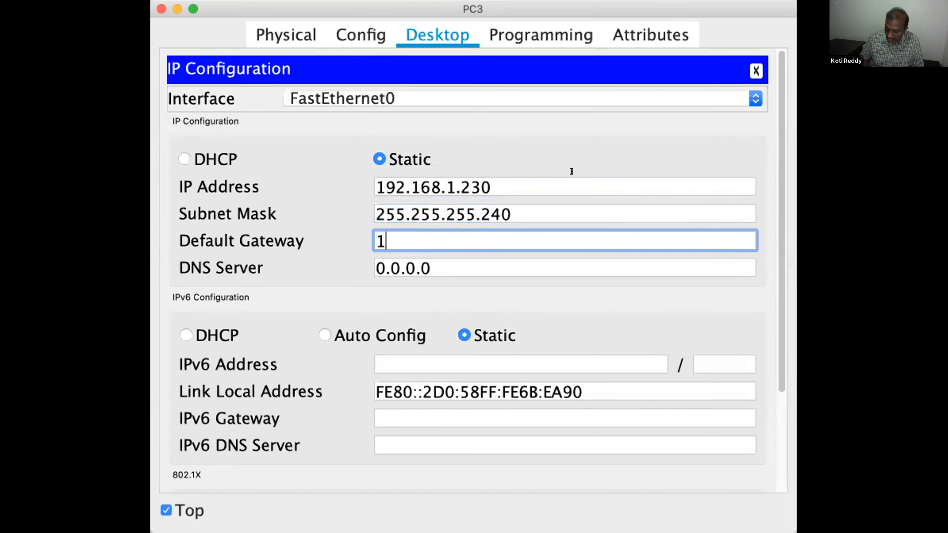
{"action": "type", "text": "92.168"}
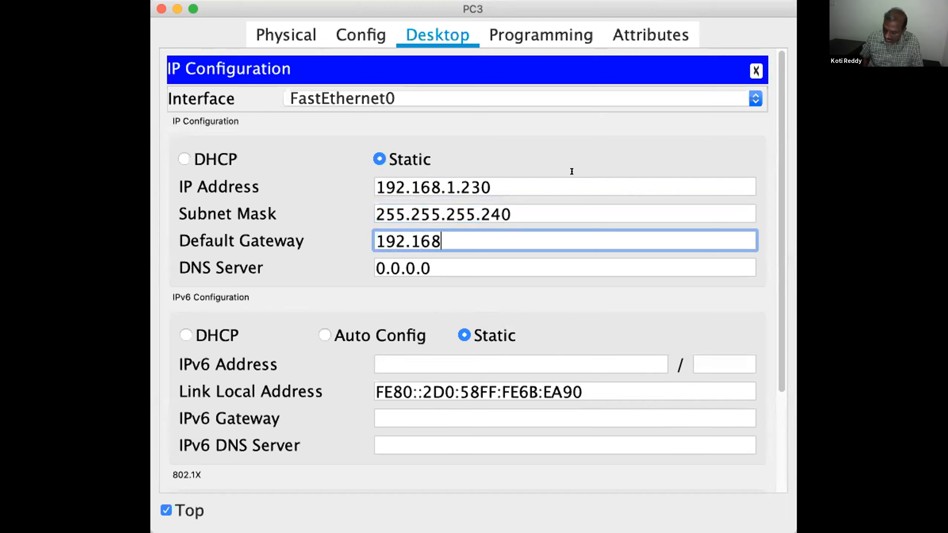
{"action": "type", "text": ".1"}
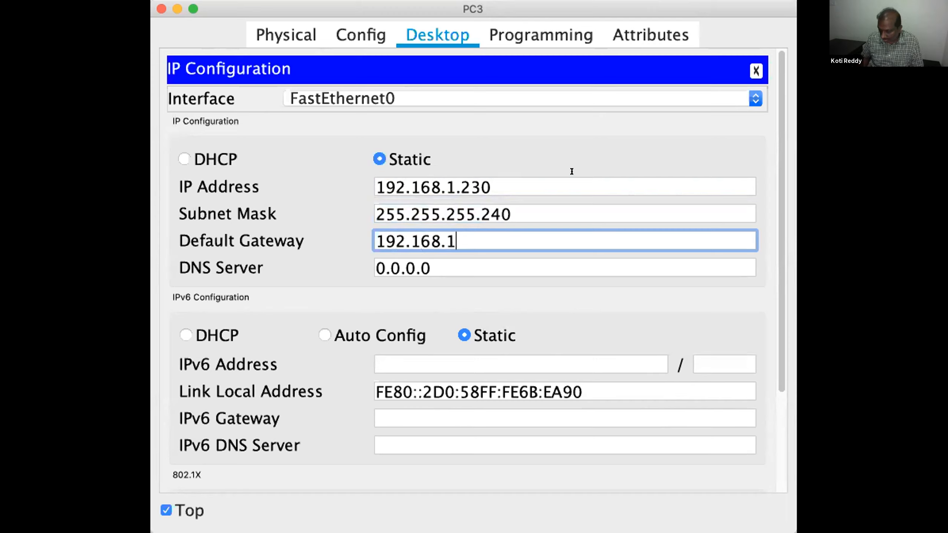
{"action": "type", "text": "."}
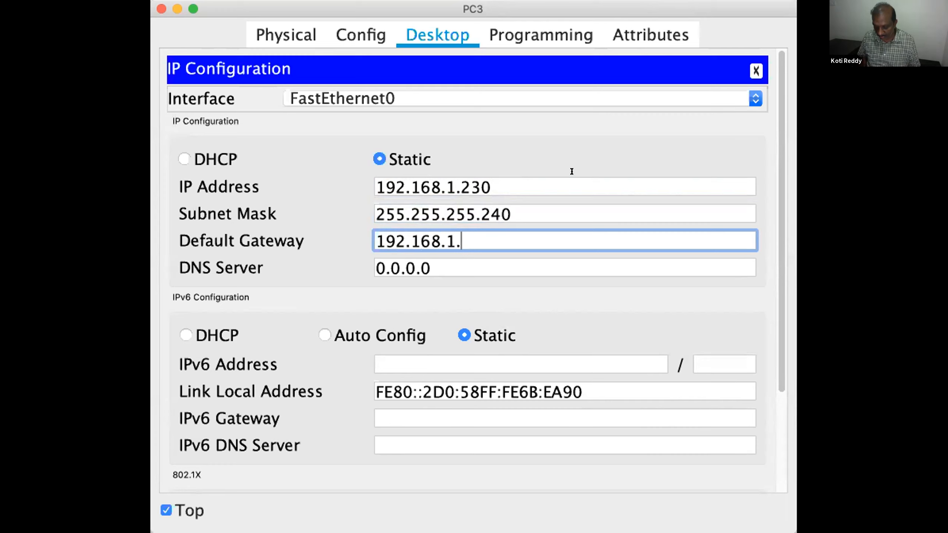
{"action": "type", "text": "225"}
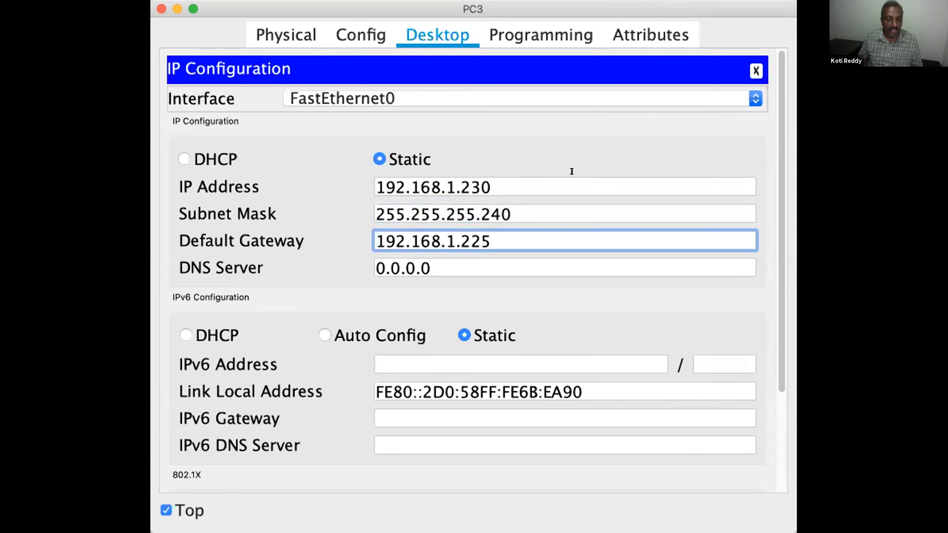
{"action": "left_click", "coordinate": [756, 72]}
Run ipconfig at PC3's command prompt to check its address, subnet mask and gateway, and stop keeping the window on top.
{"action": "left_click", "coordinate": [571, 129]}
{"action": "type", "text": "ipconfig"}
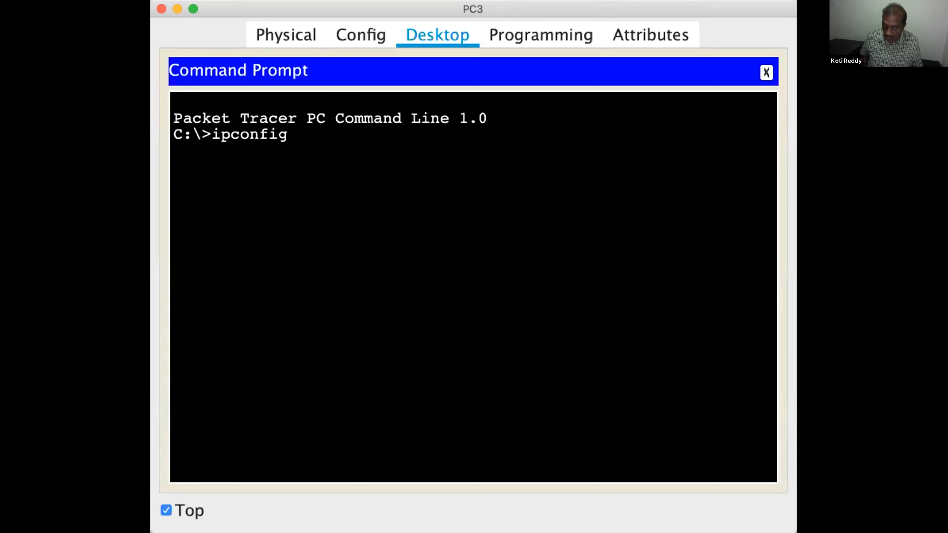
{"action": "key", "text": "Return"}
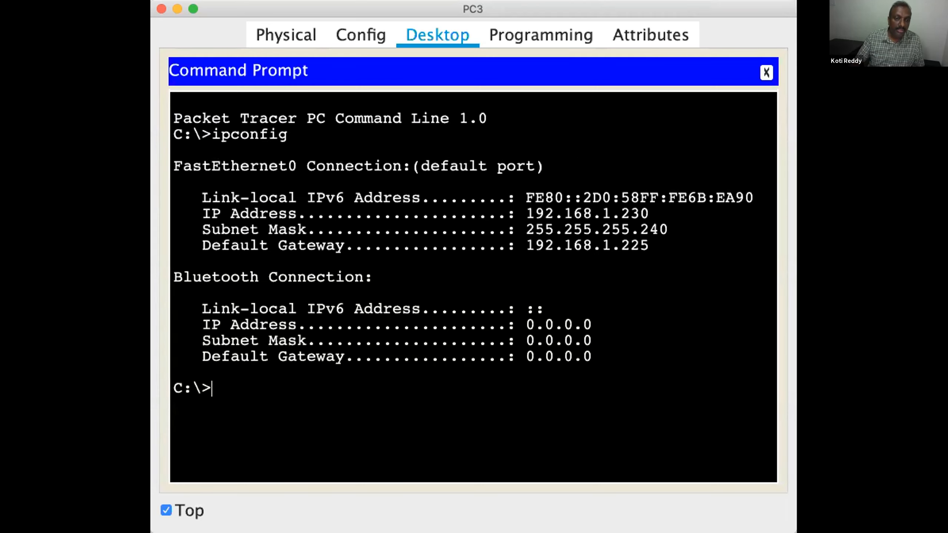
{"action": "left_click", "coordinate": [766, 72]}
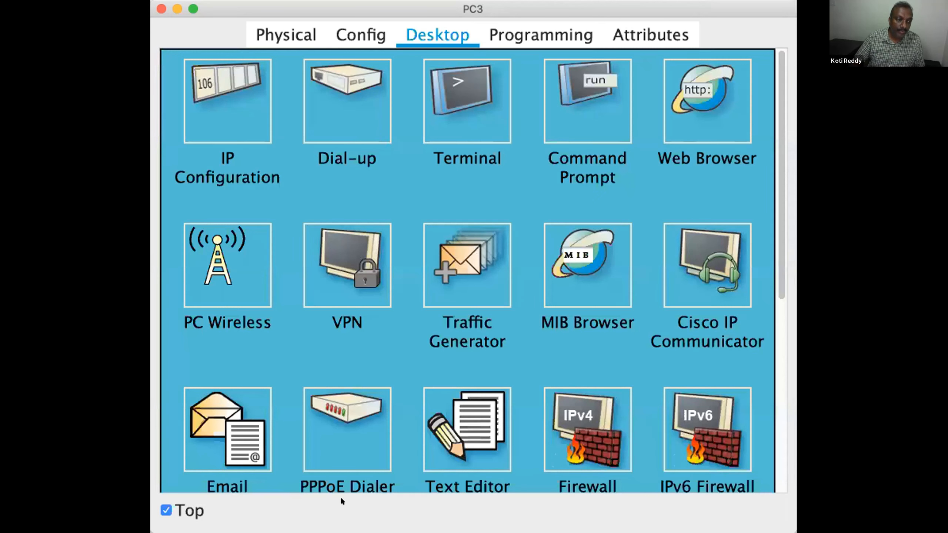
{"action": "left_click", "coordinate": [166, 510]}
Open Server3's IP configuration, keep its window on top and assign the static IP address 192.168.1.235.
{"action": "left_click", "coordinate": [763, 143]}
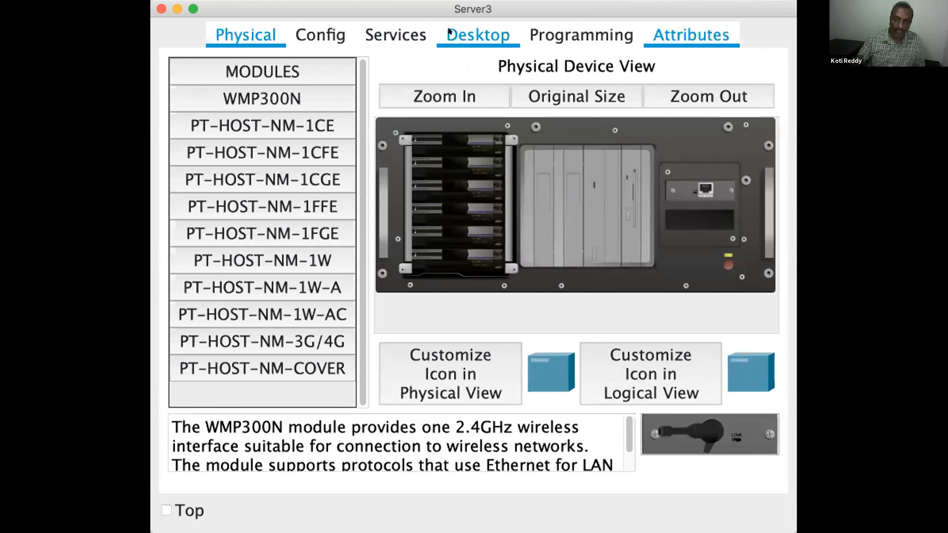
{"action": "left_click", "coordinate": [478, 35]}
{"action": "left_click", "coordinate": [238, 108]}
{"action": "left_click", "coordinate": [191, 512]}
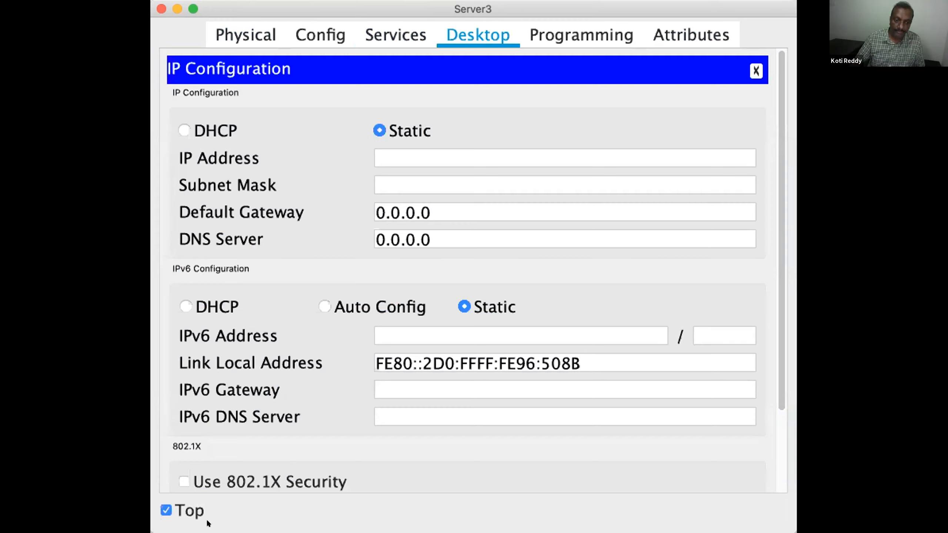
{"action": "left_click", "coordinate": [714, 4]}
{"action": "left_click", "coordinate": [583, 147]}
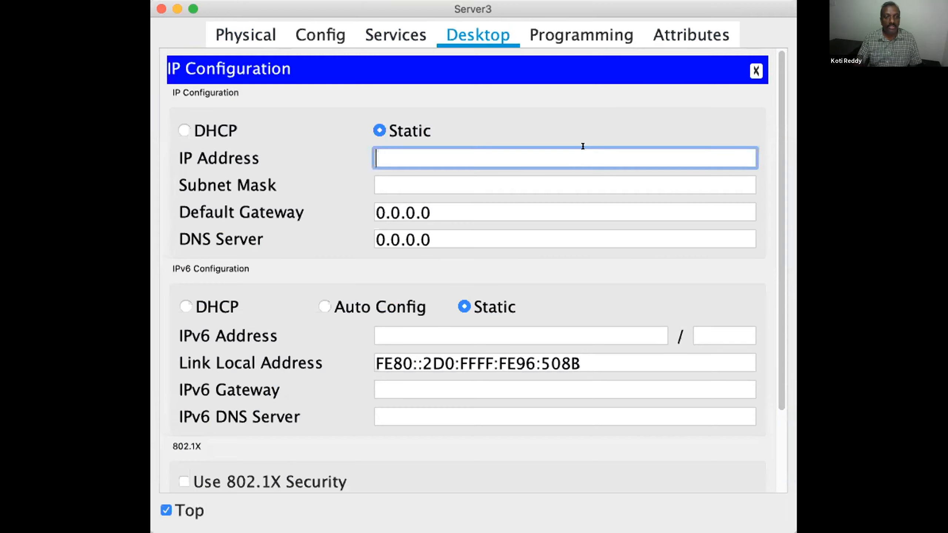
{"action": "type", "text": "1"}
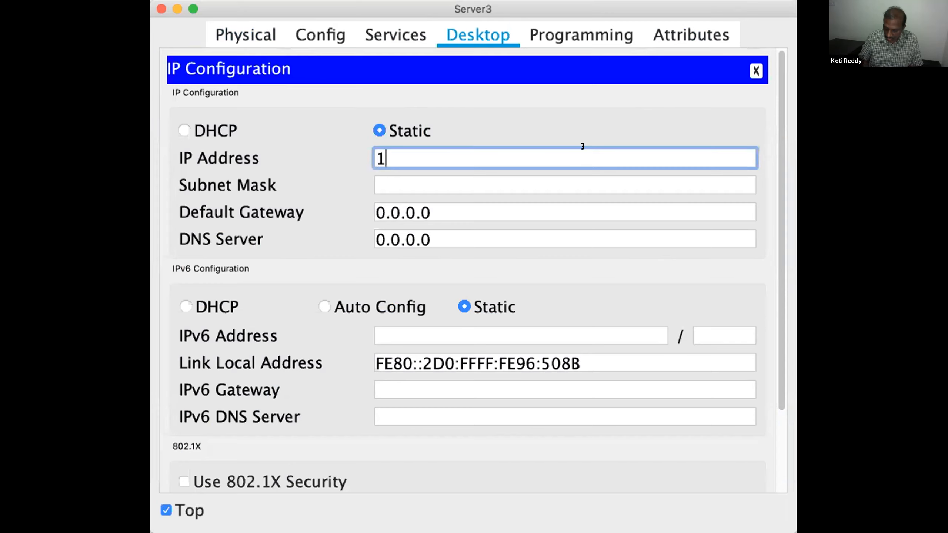
{"action": "type", "text": "92.1"}
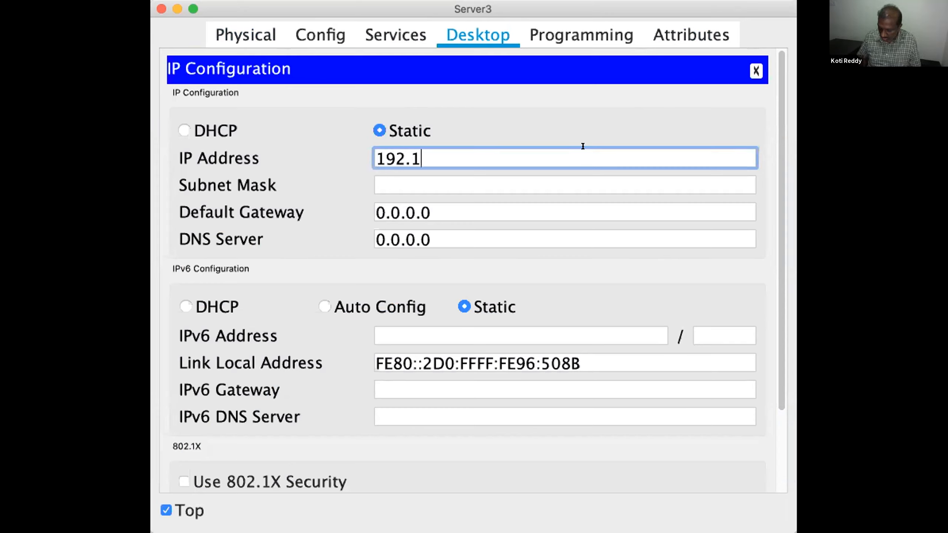
{"action": "type", "text": "68.1.235"}
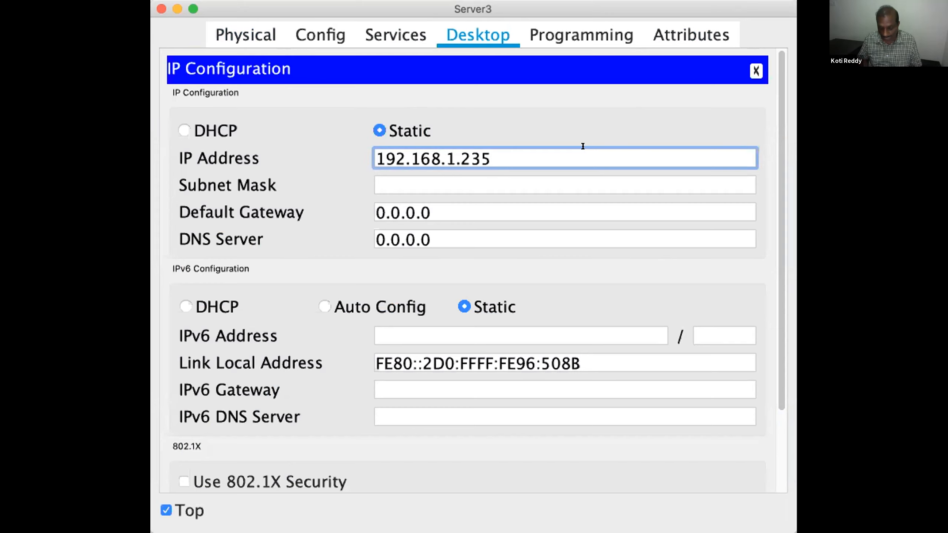
Set Server3's subnet mask to 255.255.255.240 and its default gateway to 192.168.1.225, and close the IP configuration.
{"action": "key", "text": "Tab"}
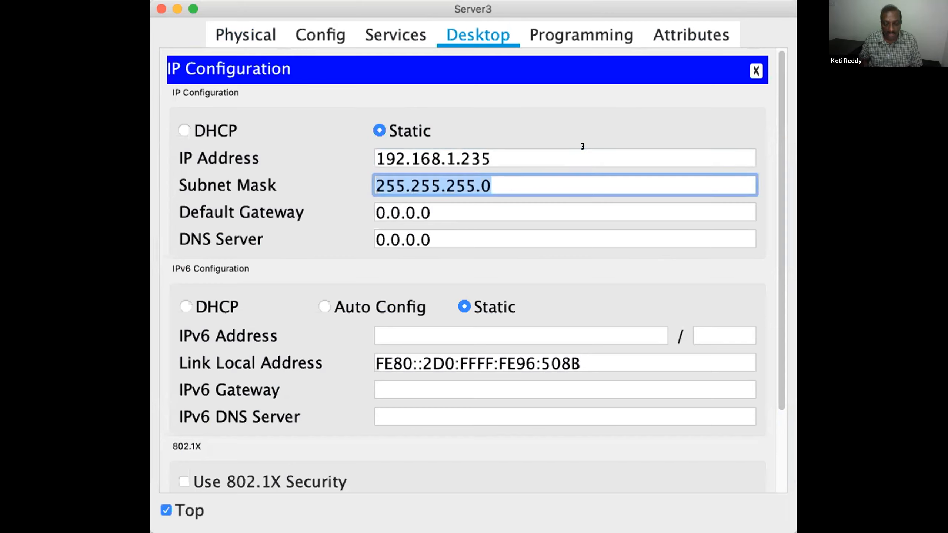
{"action": "key", "text": "Right"}
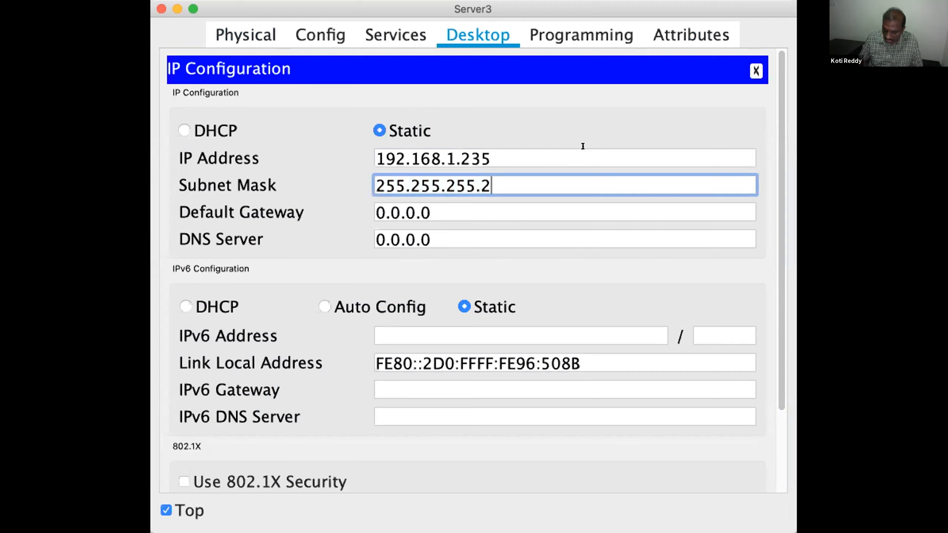
{"action": "type", "text": "40"}
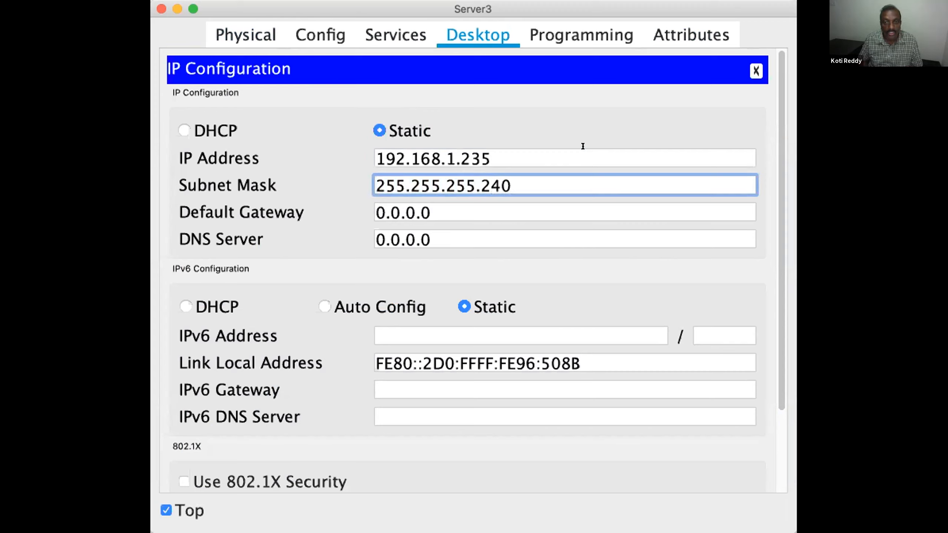
{"action": "key", "text": "Tab"}
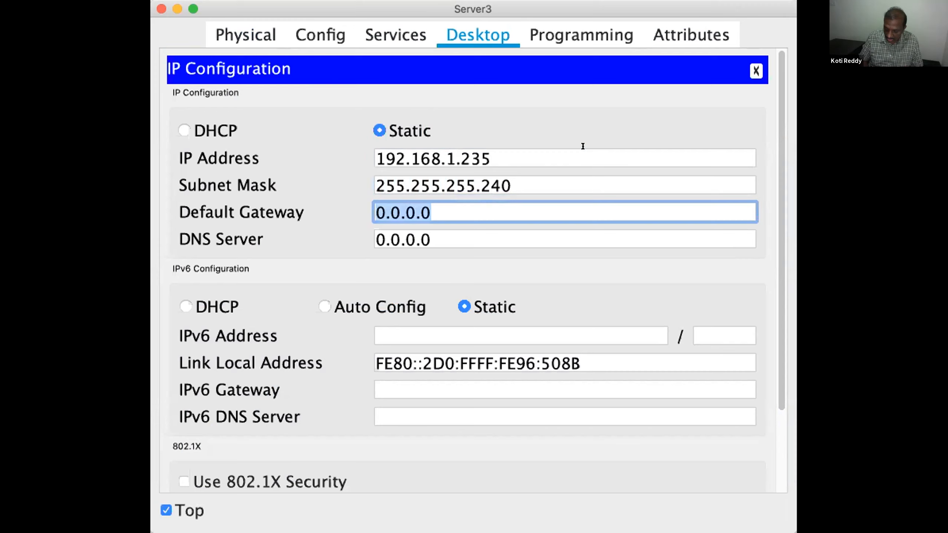
{"action": "type", "text": "192.168.1."}
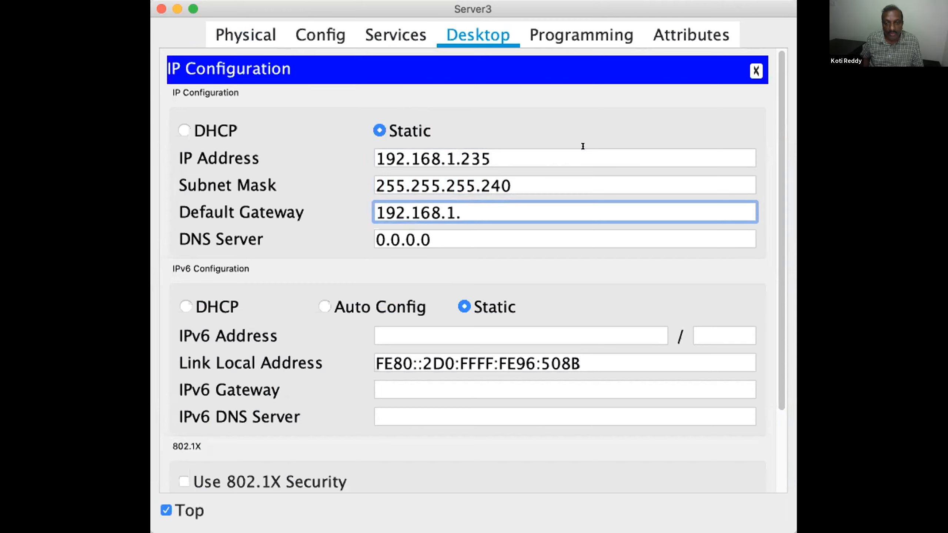
{"action": "type", "text": "225"}
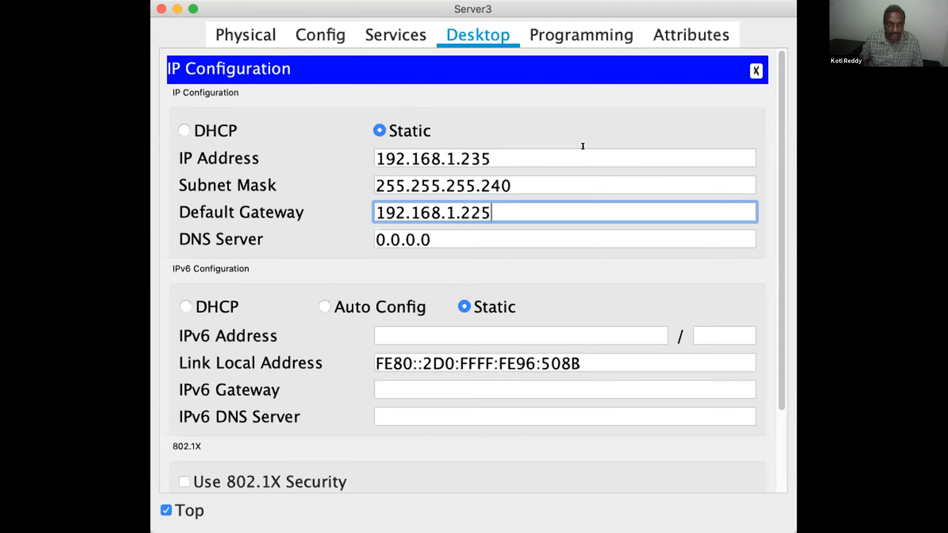
{"action": "left_click", "coordinate": [753, 69]}
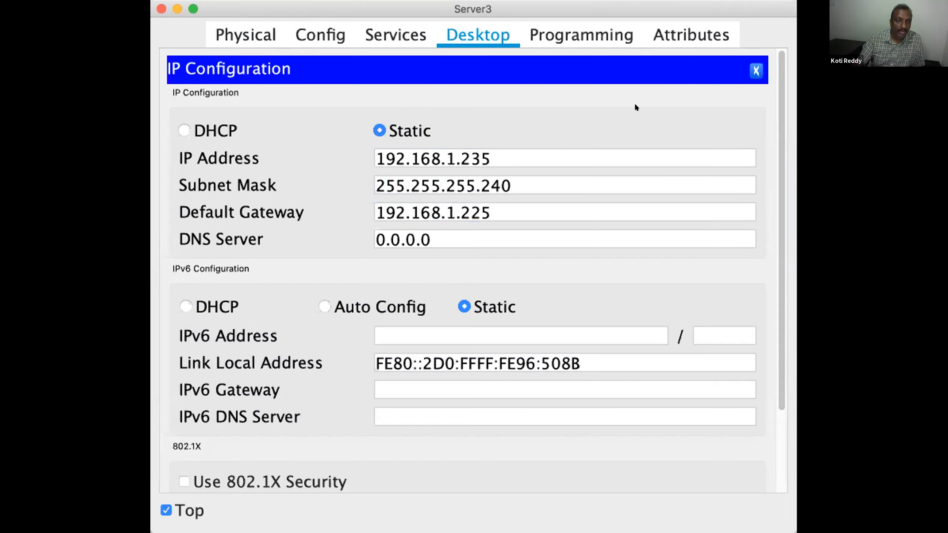
Run ipconfig at Server3's command prompt to check its IP settings.
{"action": "left_click", "coordinate": [471, 144]}
{"action": "type", "text": "ipconfig"}
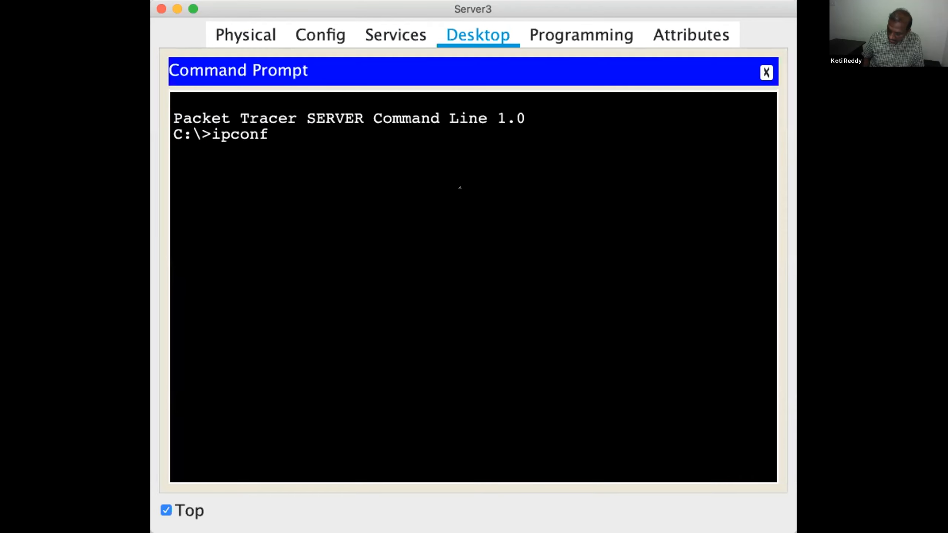